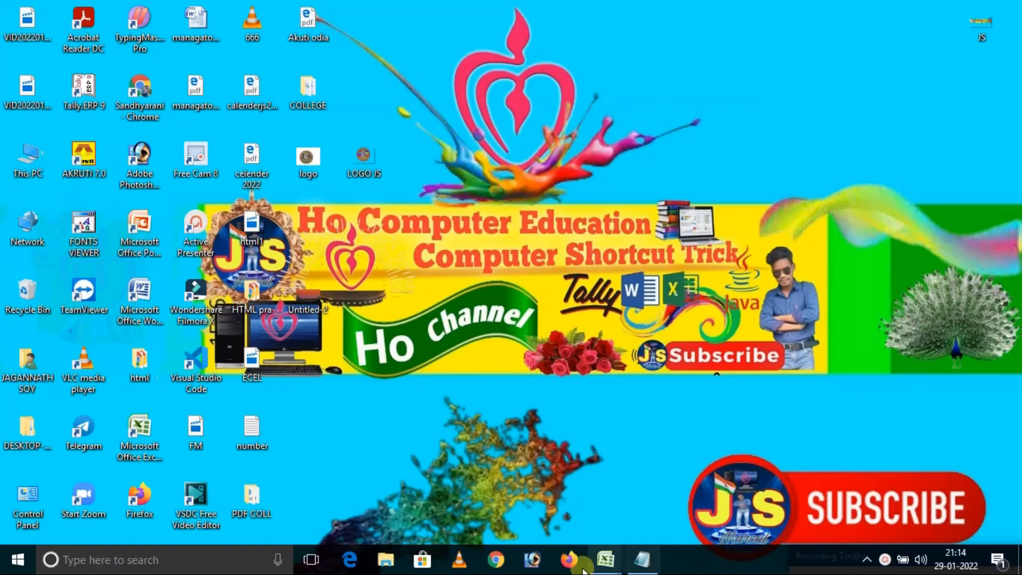
pyautogui.moveTo(604, 568)
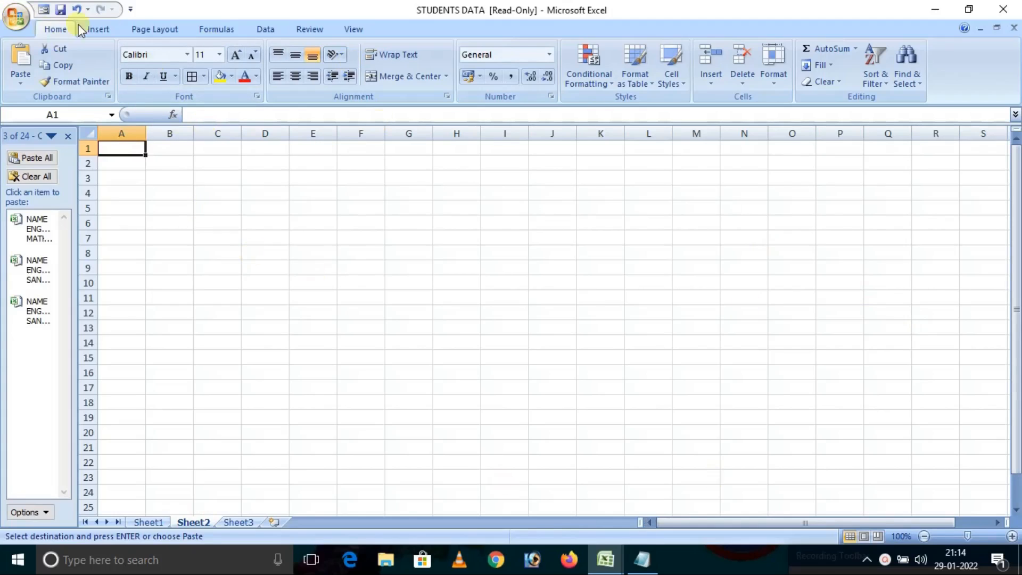
pyautogui.click(106, 28)
pyautogui.click(142, 29)
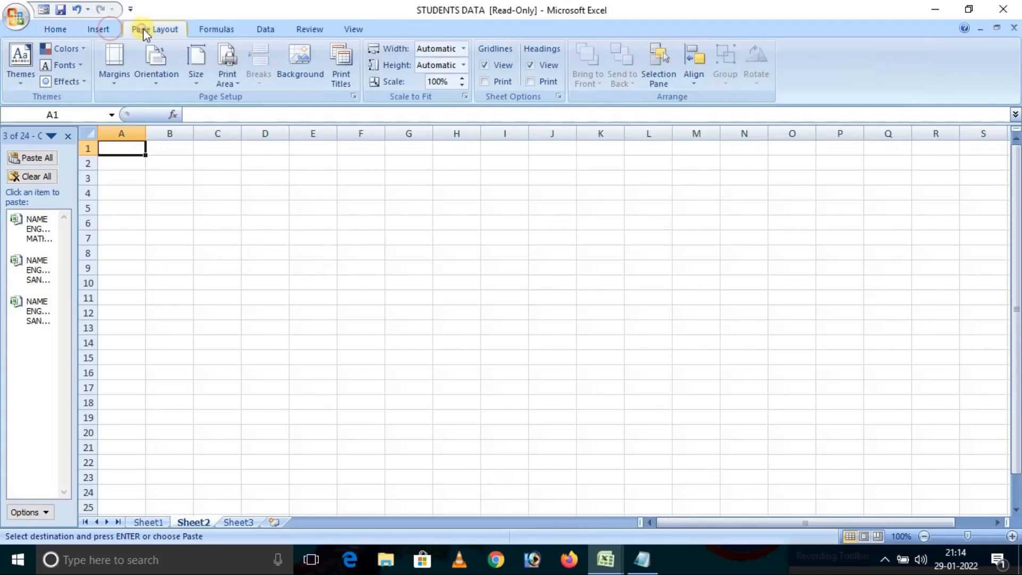
pyautogui.click(216, 28)
pyautogui.click(269, 27)
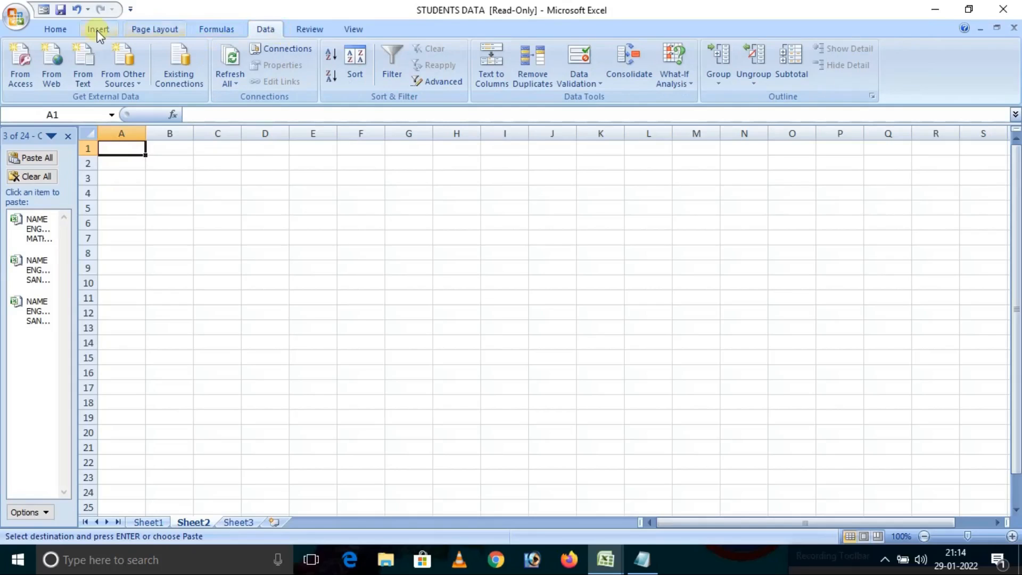
pyautogui.click(54, 29)
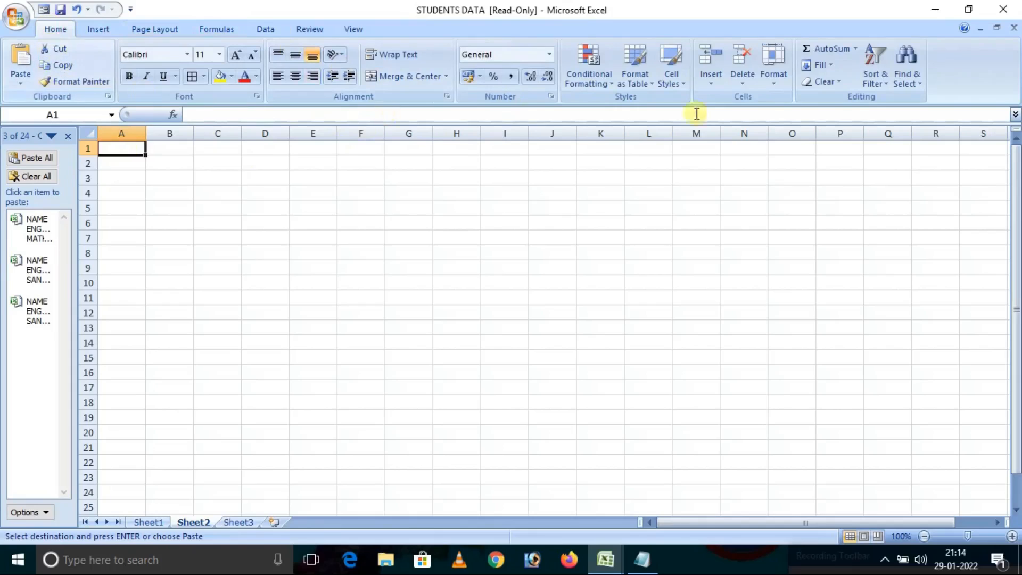
pyautogui.click(104, 29)
pyautogui.click(63, 29)
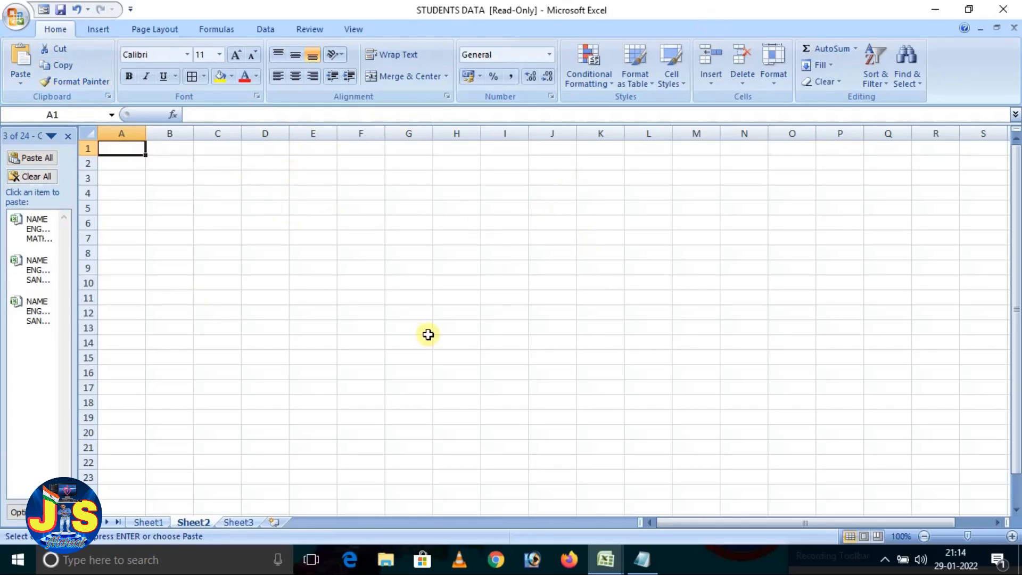
# Switch to Sheet1 and copy the marks table A6:H16, including its header row
pyautogui.click(153, 523)
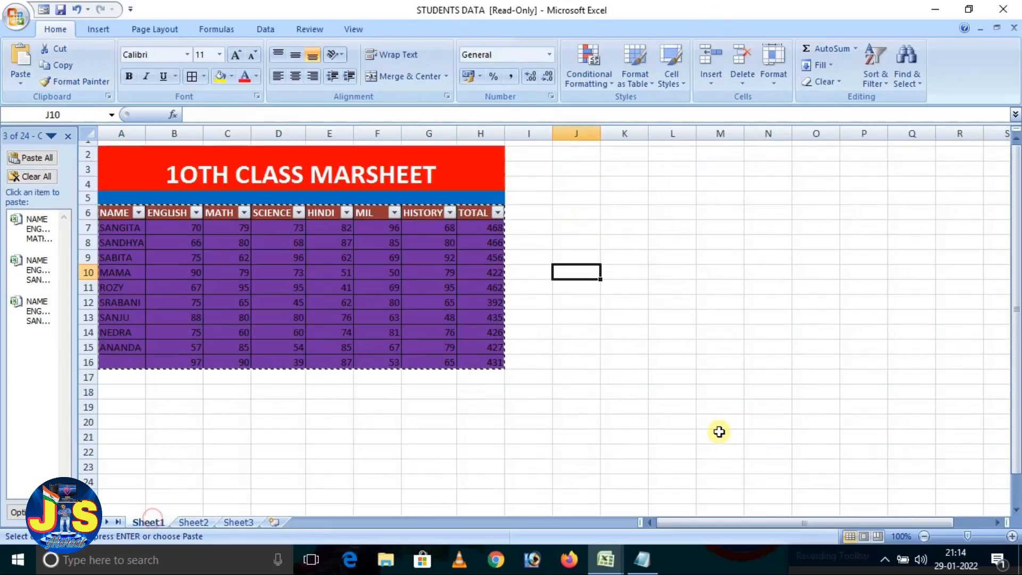
pyautogui.click(605, 390)
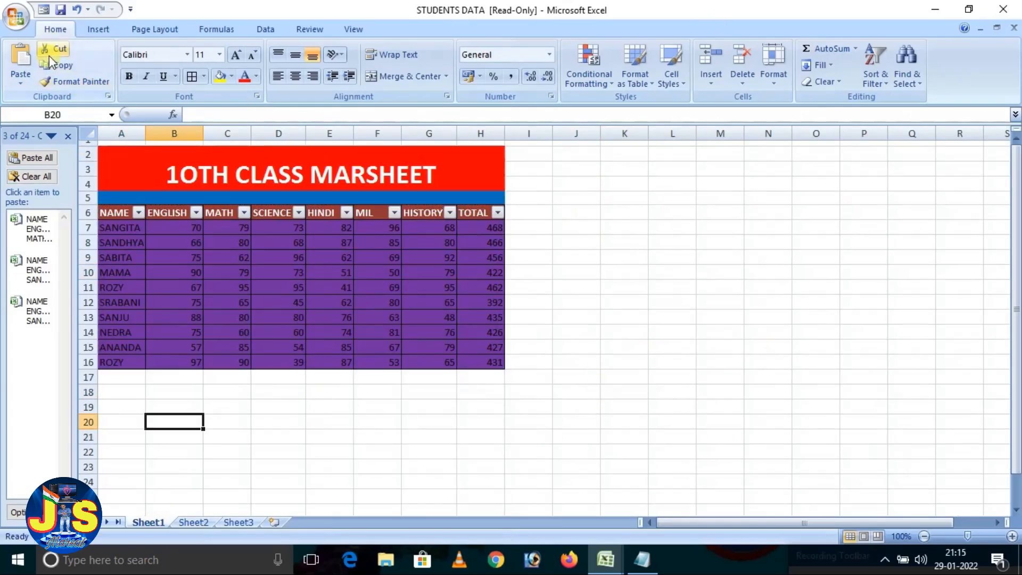
pyautogui.click(565, 375)
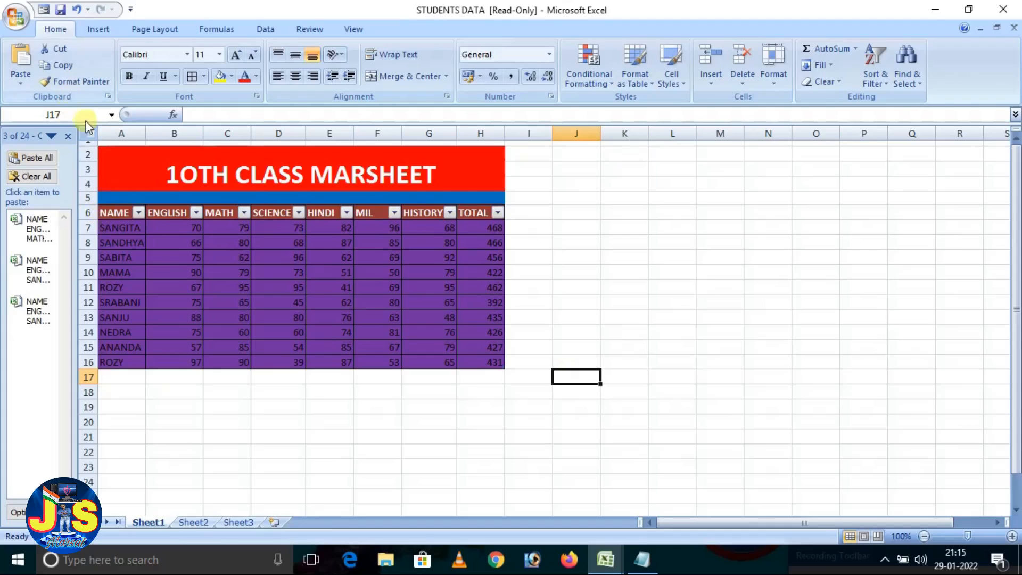
pyautogui.moveTo(99, 211); pyautogui.dragTo(158, 359)
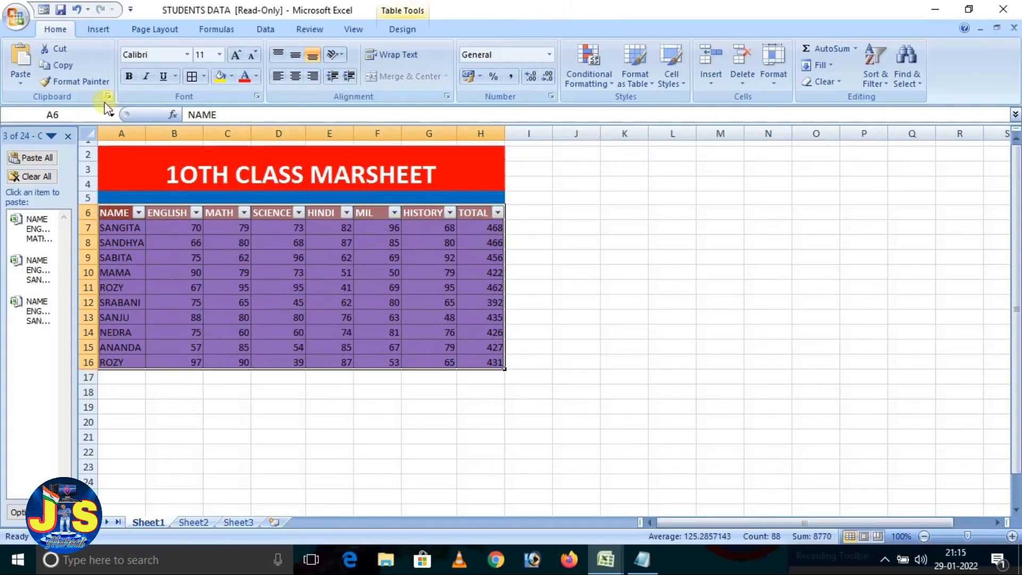
pyautogui.click(70, 70)
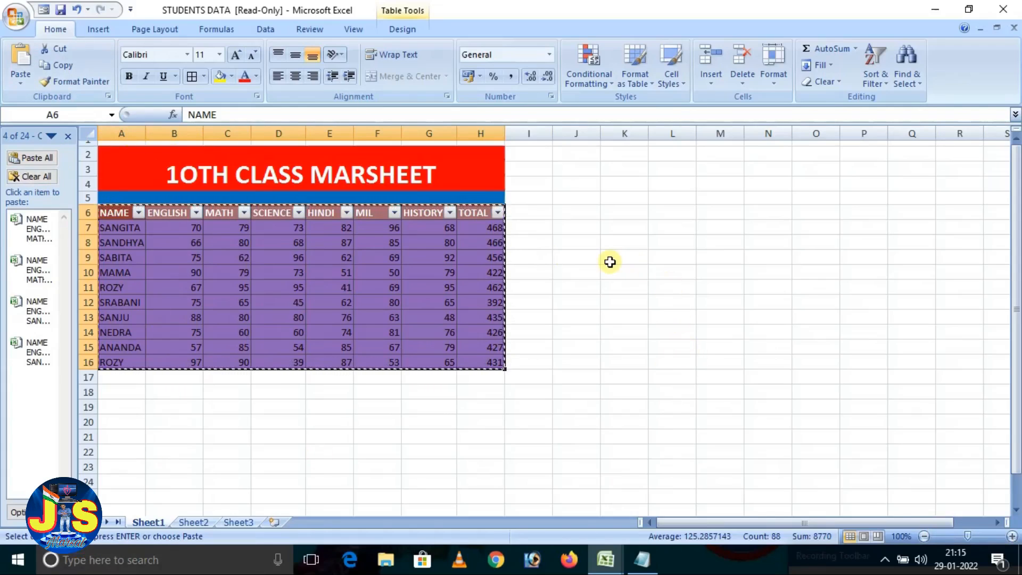
# Paste the copied marks table at cell K7, and undo the paste
pyautogui.click(636, 233)
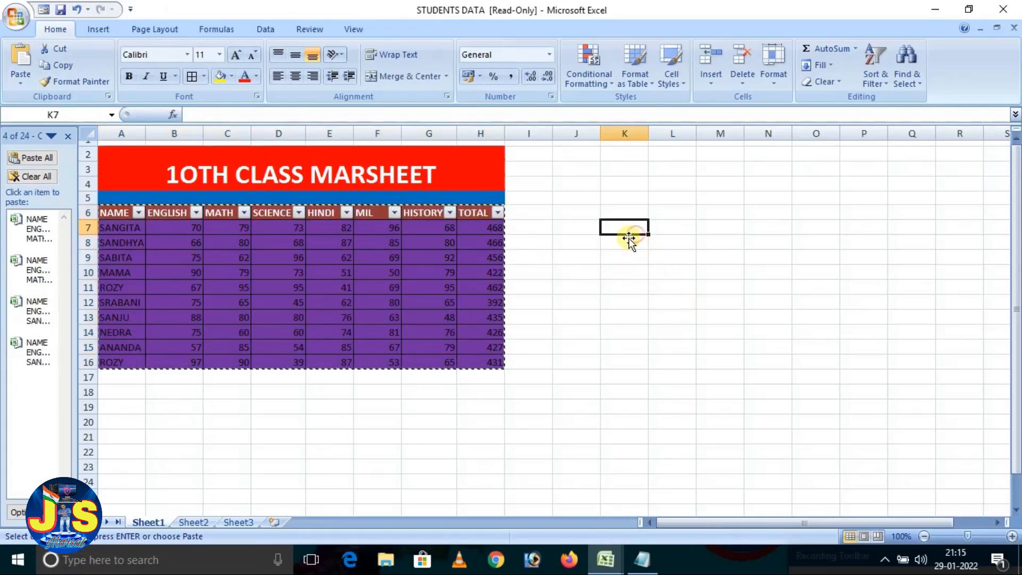
pyautogui.click(21, 58)
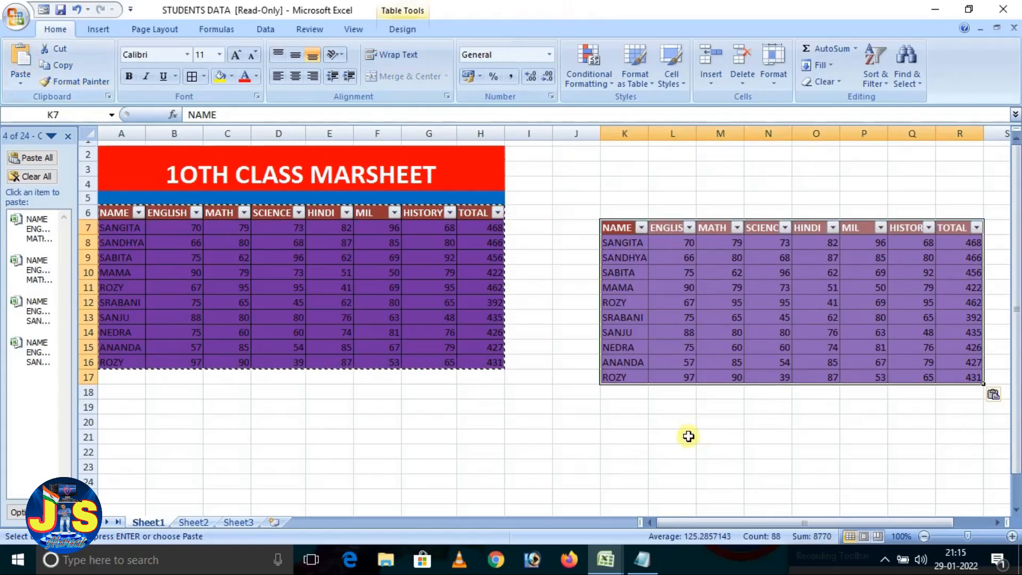
pyautogui.click(553, 425)
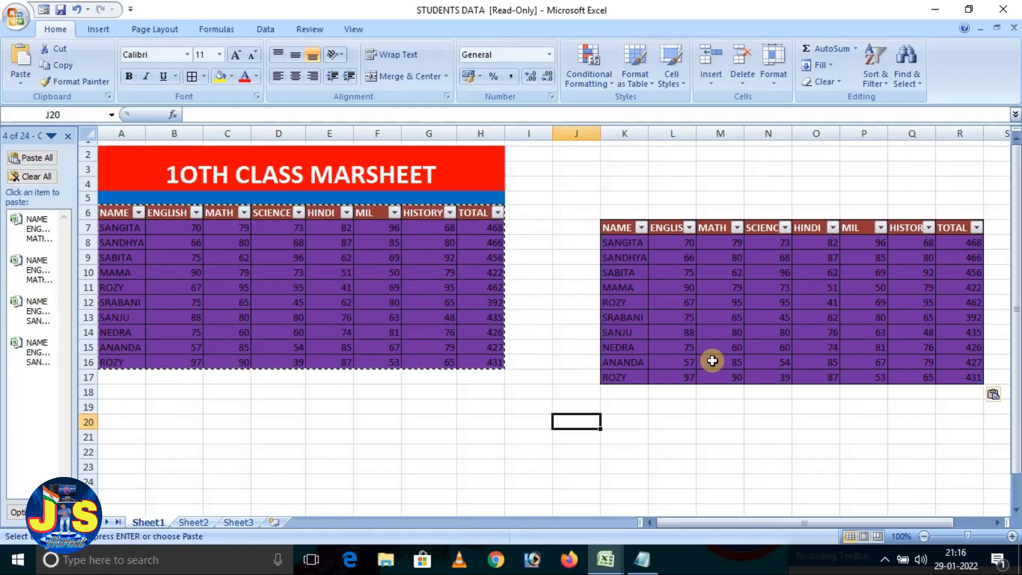
pyautogui.hotkey('ctrl', 'z')
# Cut the whole marksheet A2:H16 with its title and paste it at cell K6
pyautogui.moveTo(151, 166); pyautogui.dragTo(264, 364)
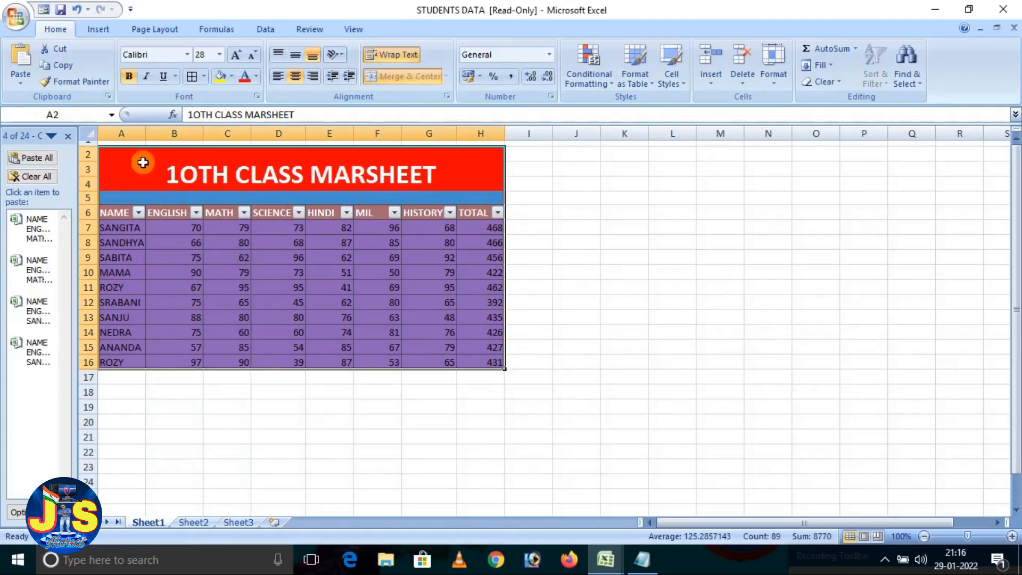
pyautogui.click(66, 49)
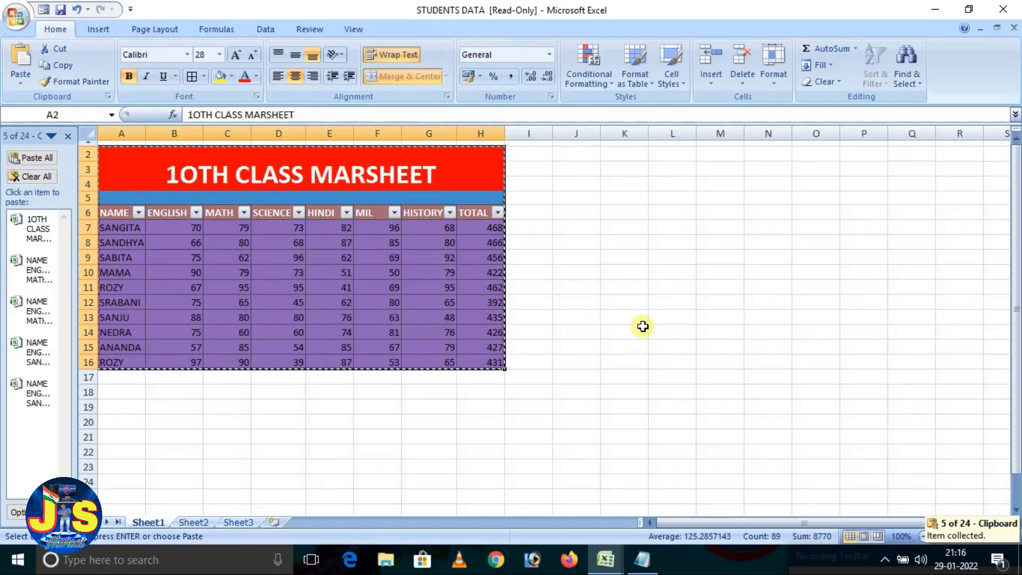
pyautogui.click(626, 209)
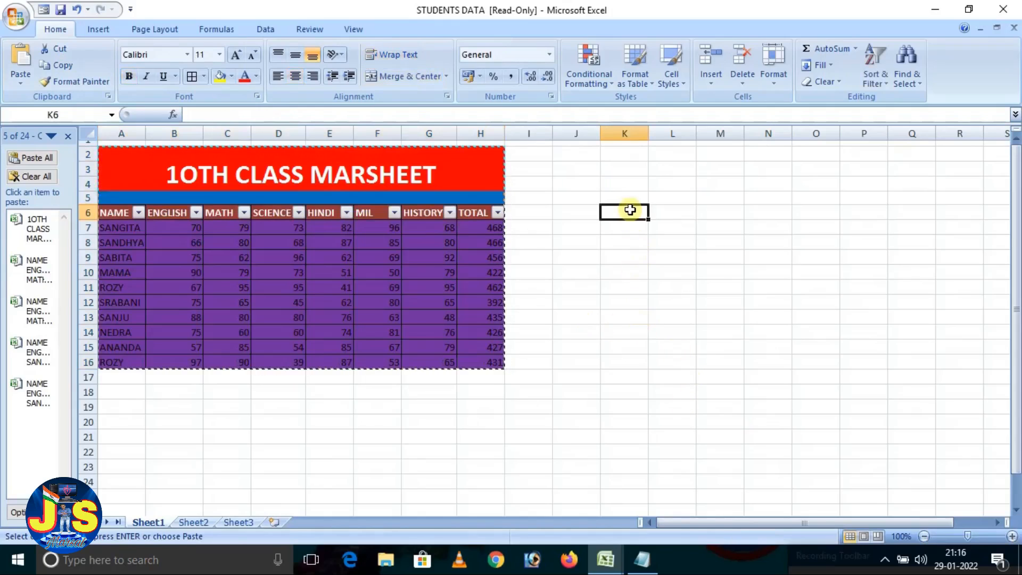
pyautogui.click(21, 58)
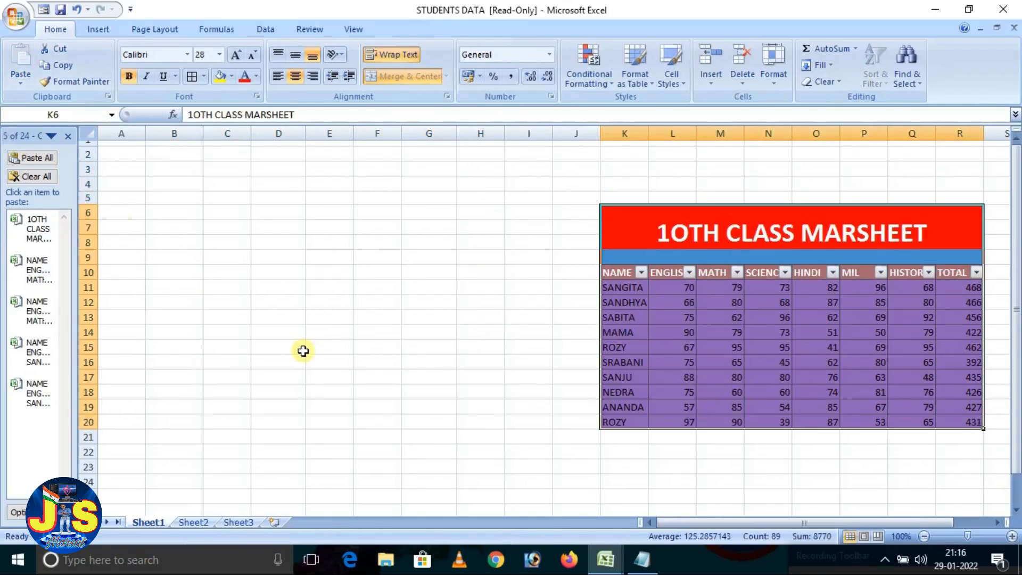
pyautogui.moveTo(125, 170); pyautogui.dragTo(302, 391)
pyautogui.click(452, 406)
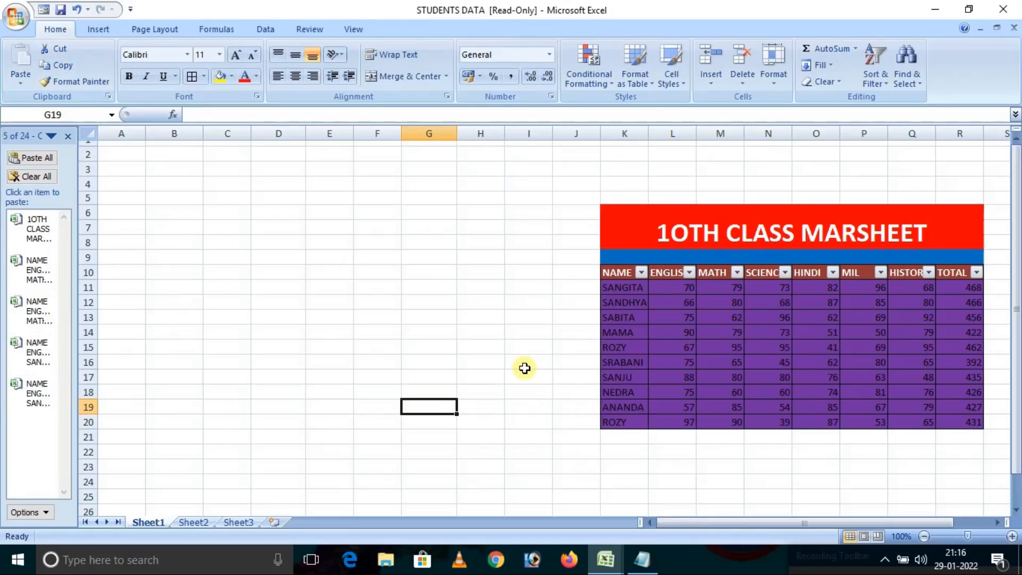
# Undo the move of the marksheet and deselect the destination range
pyautogui.hotkey('ctrl', 'z')
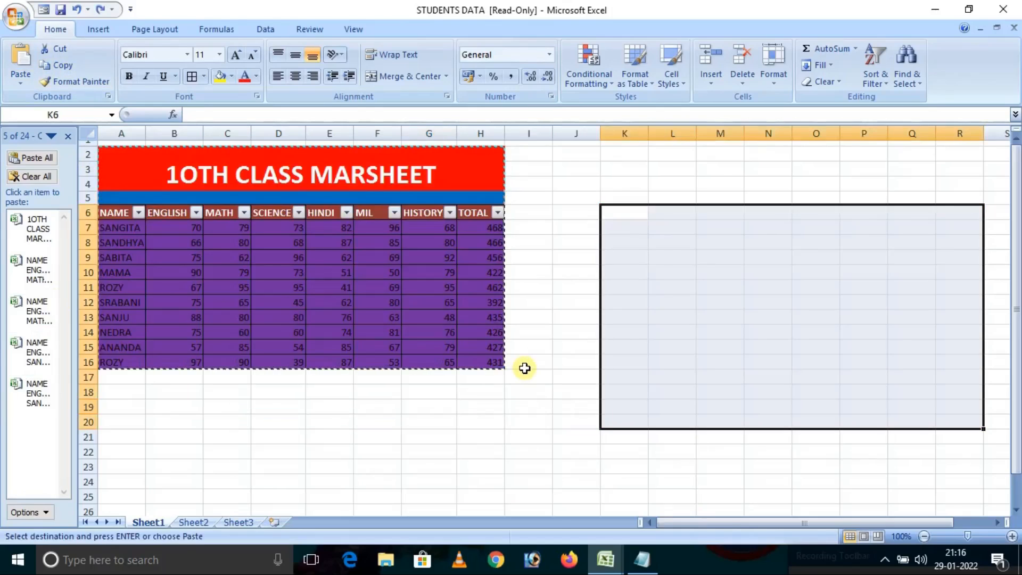
pyautogui.click(479, 445)
pyautogui.click(588, 434)
# Copy the NAME and ENGLISH columns (A6:B16), paste them transposed at cell C21, and undo the paste
pyautogui.moveTo(117, 212); pyautogui.dragTo(156, 354)
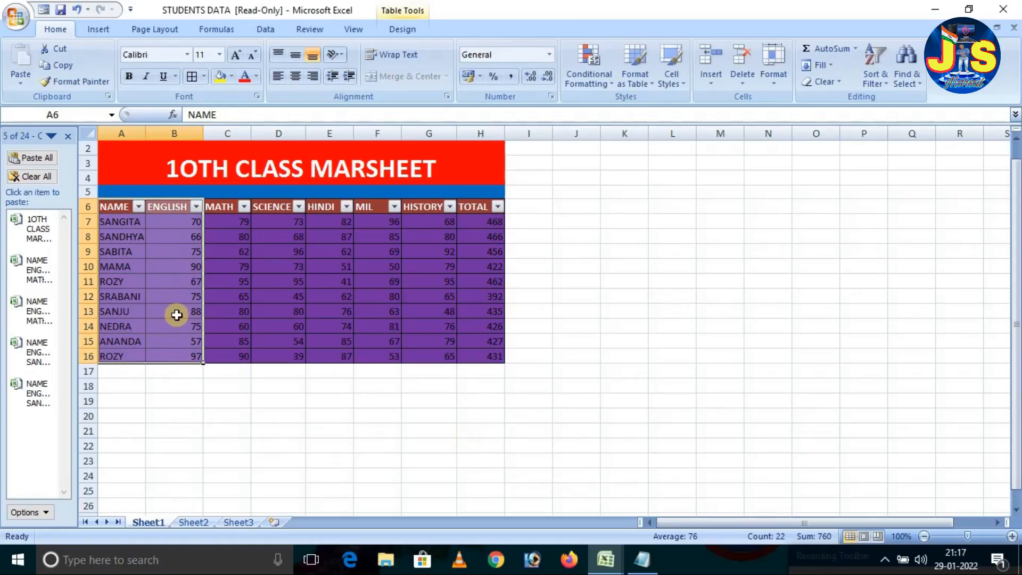
pyautogui.click(63, 65)
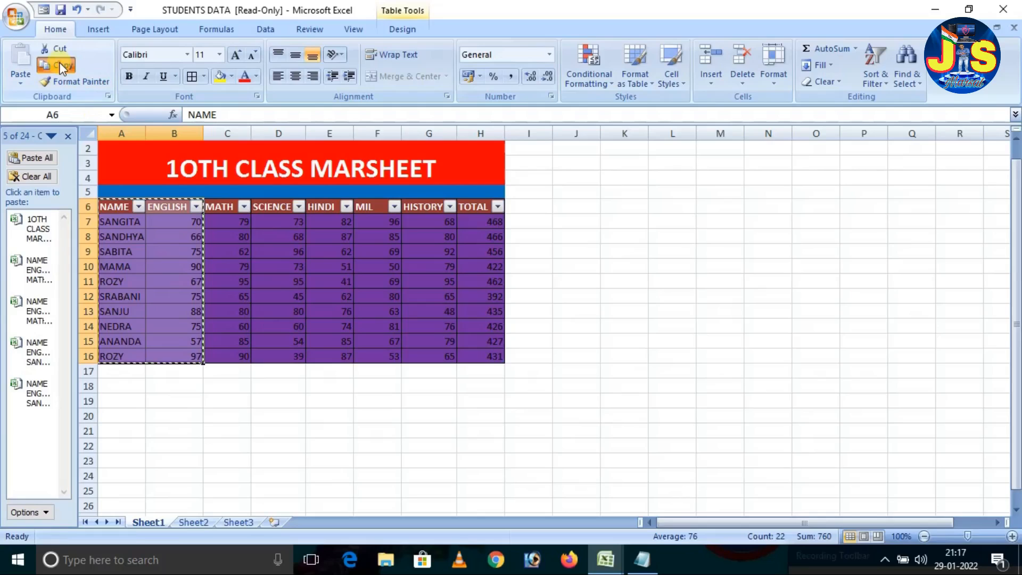
pyautogui.click(238, 429)
pyautogui.click(31, 83)
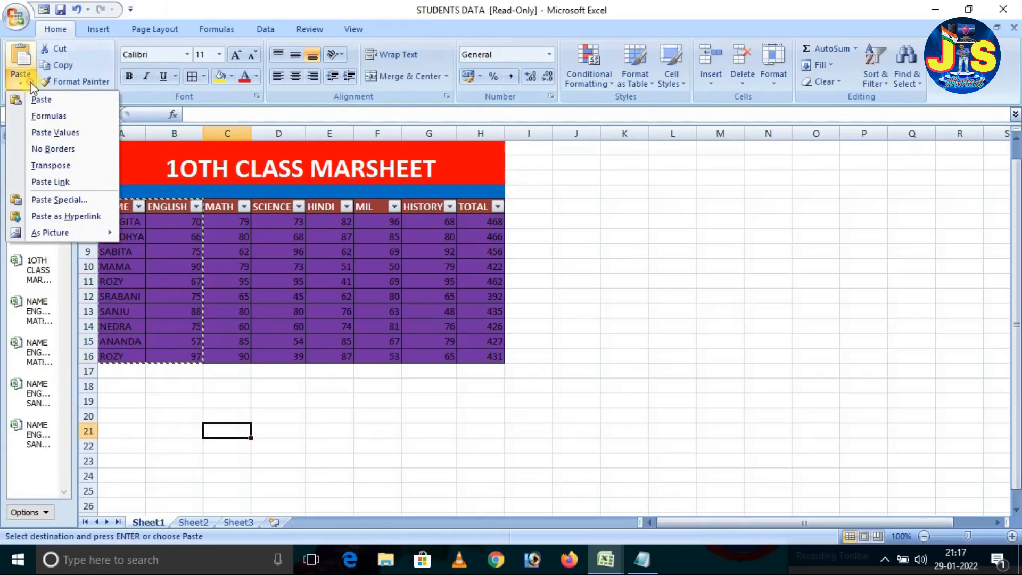
pyautogui.click(39, 165)
pyautogui.click(487, 386)
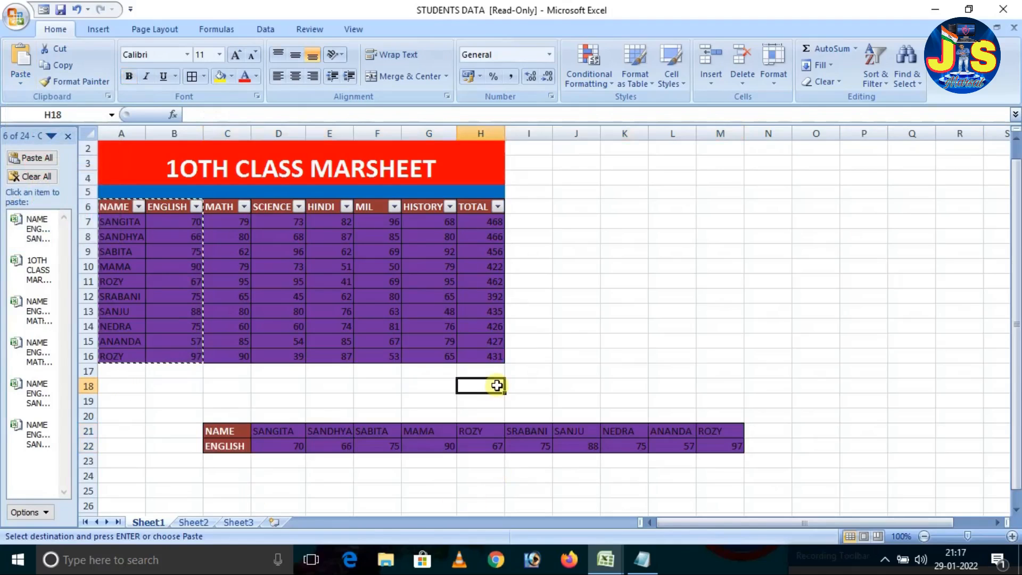
pyautogui.click(265, 478)
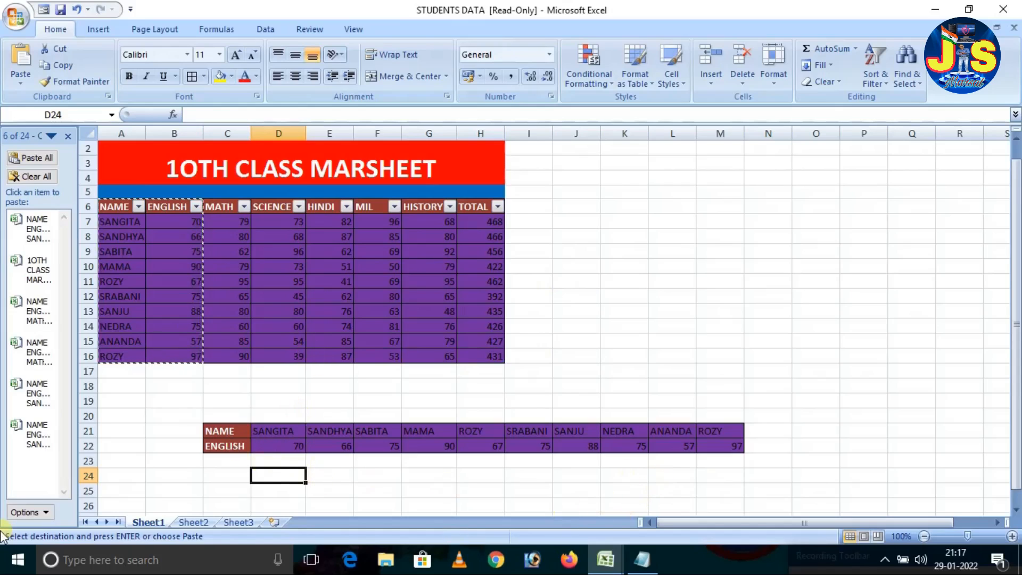
pyautogui.hotkey('ctrl', 'z')
pyautogui.hotkey('ctrl', 'z')
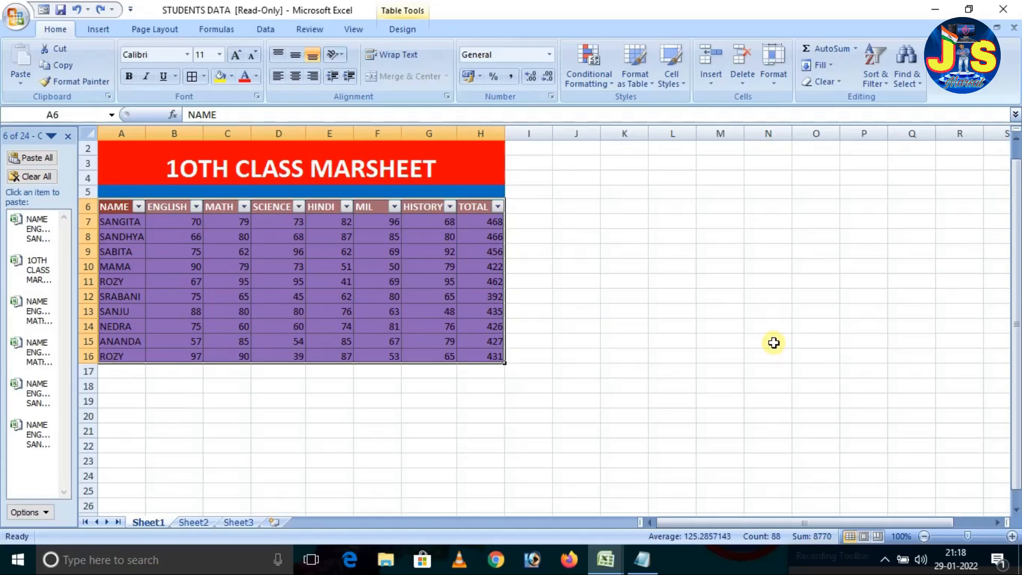
# Copy the marks table A6:H16 and paste only its formats at cell K7 with Paste Special
pyautogui.click(63, 65)
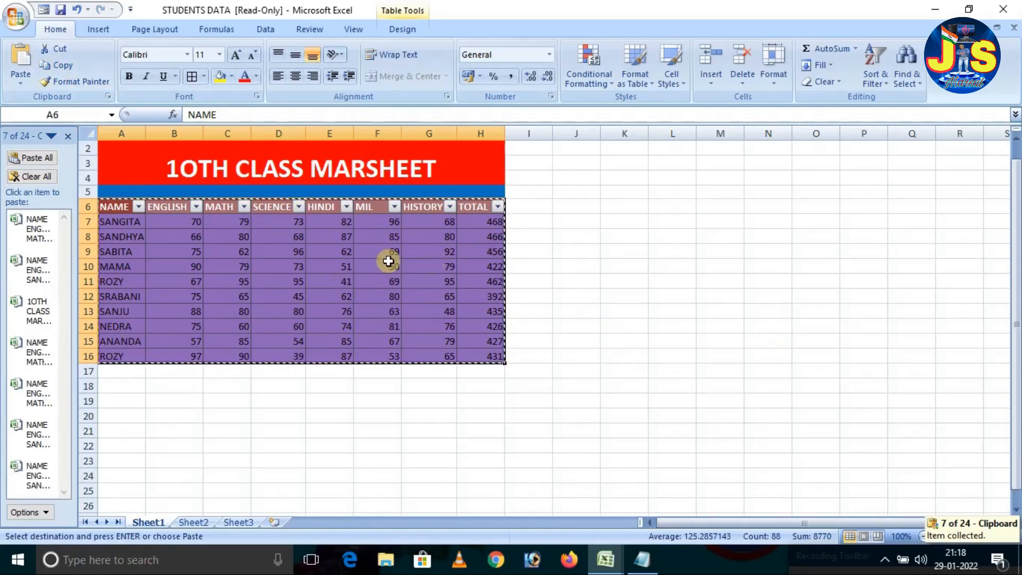
pyautogui.click(649, 237)
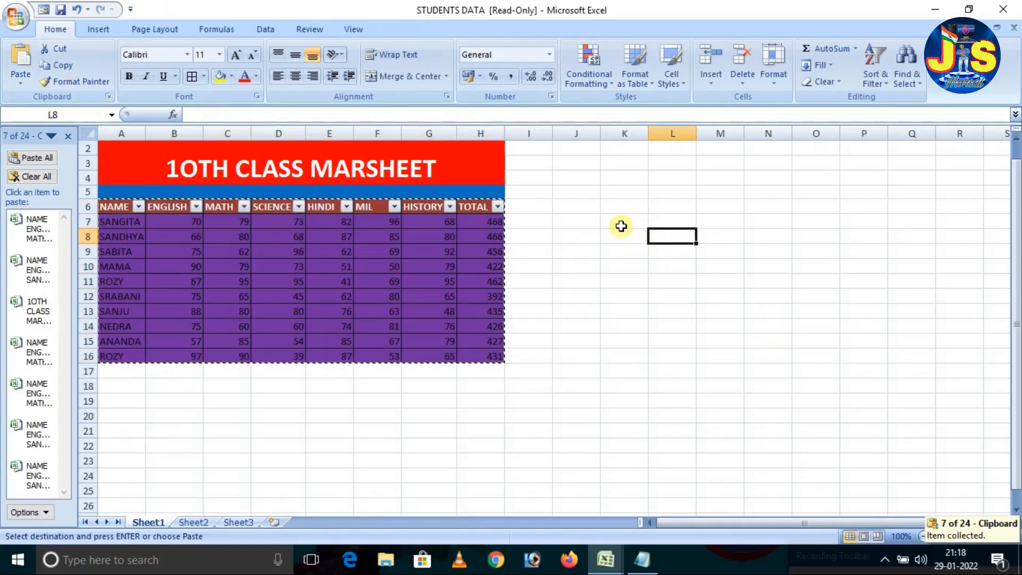
pyautogui.click(621, 226)
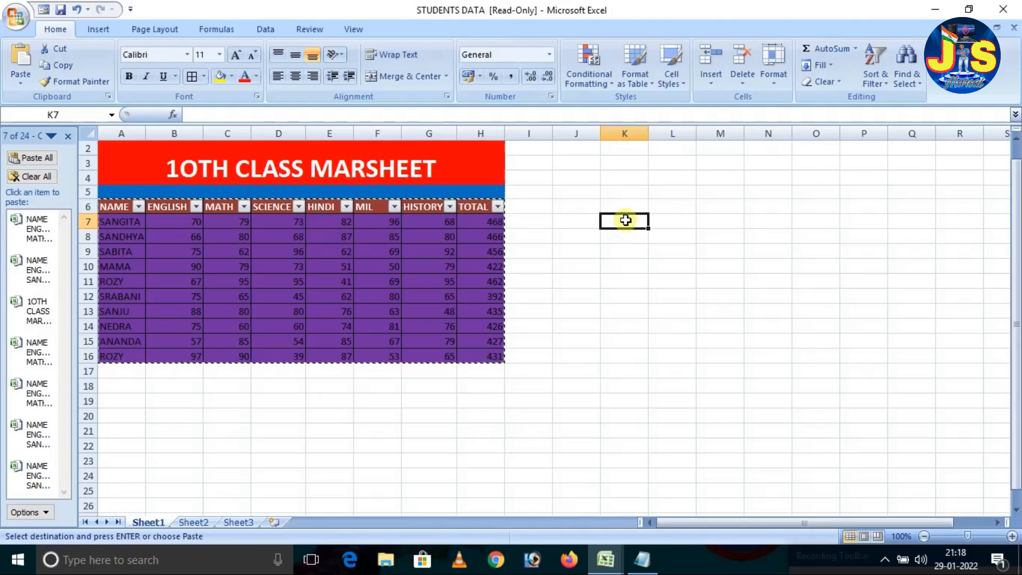
pyautogui.rightClick(625, 220)
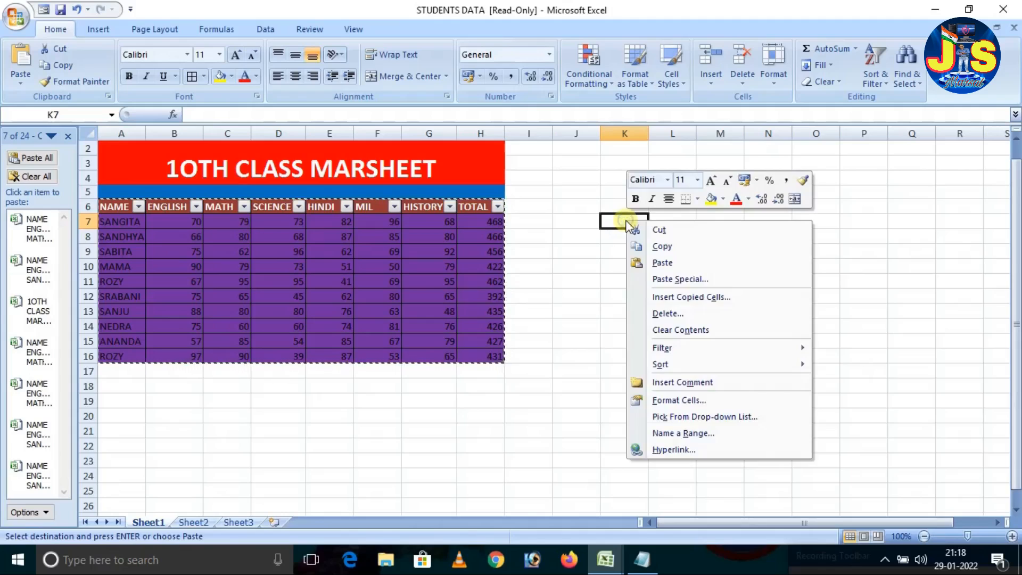
pyautogui.click(662, 283)
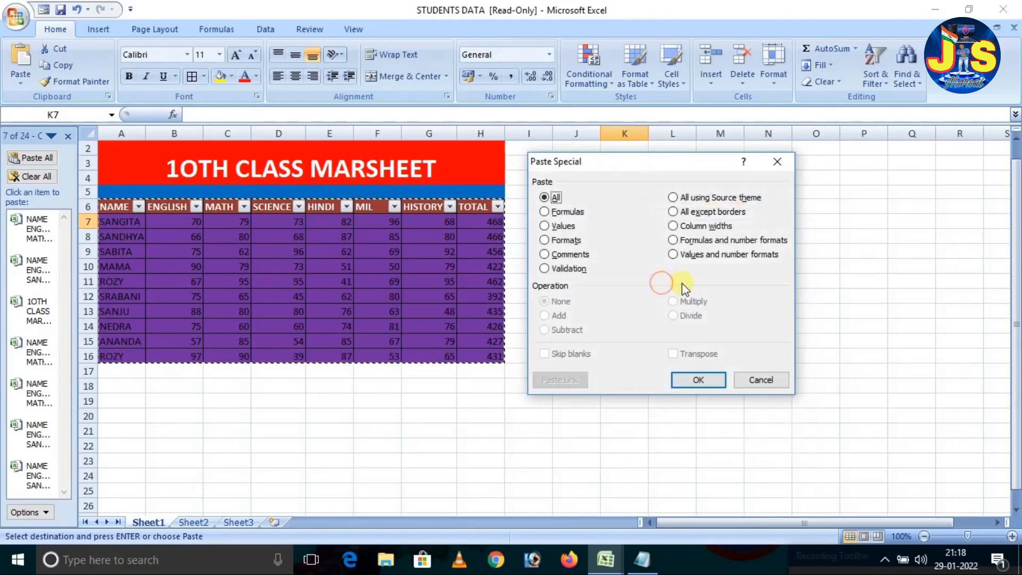
pyautogui.click(545, 240)
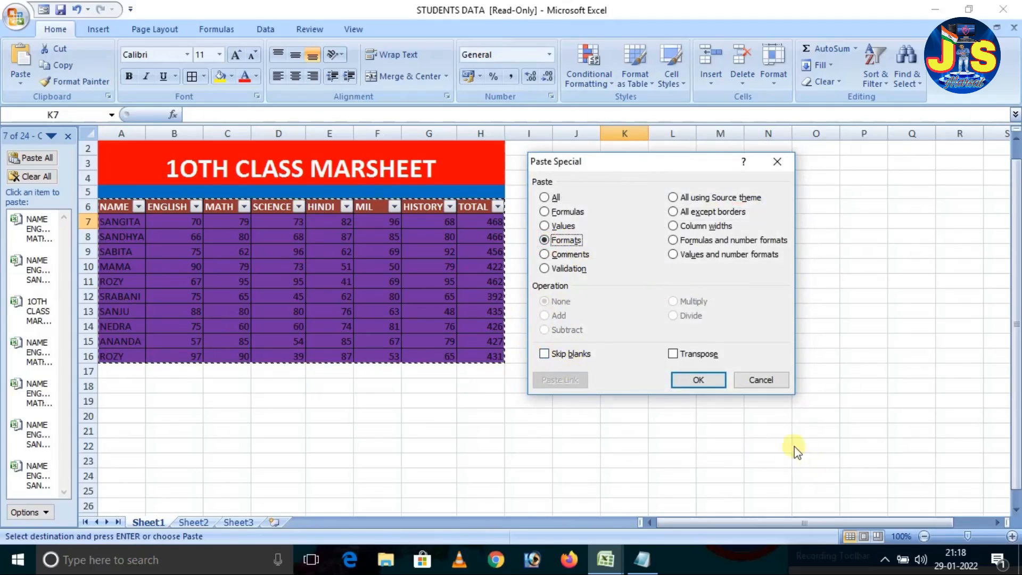
pyautogui.click(698, 380)
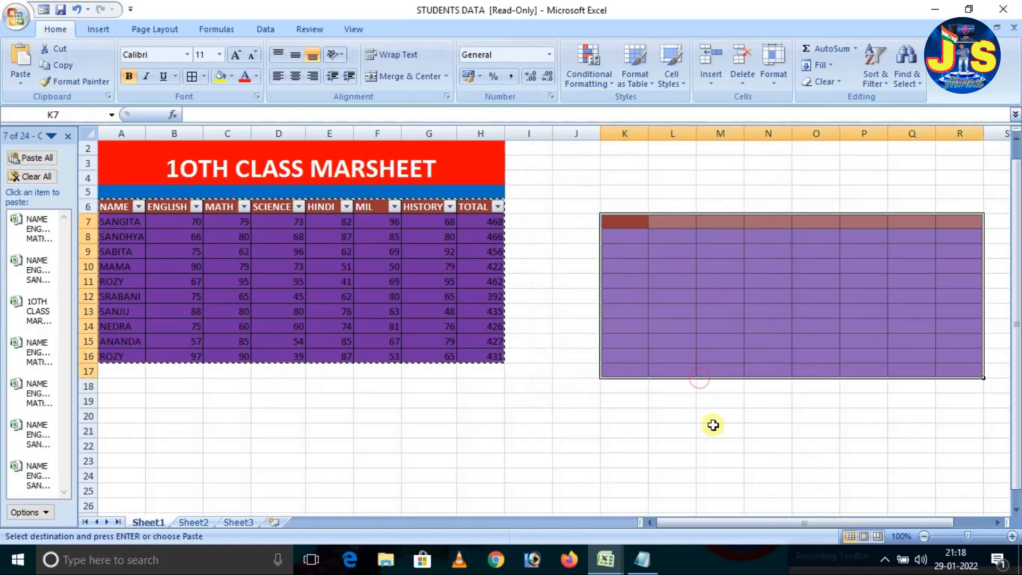
pyautogui.click(724, 429)
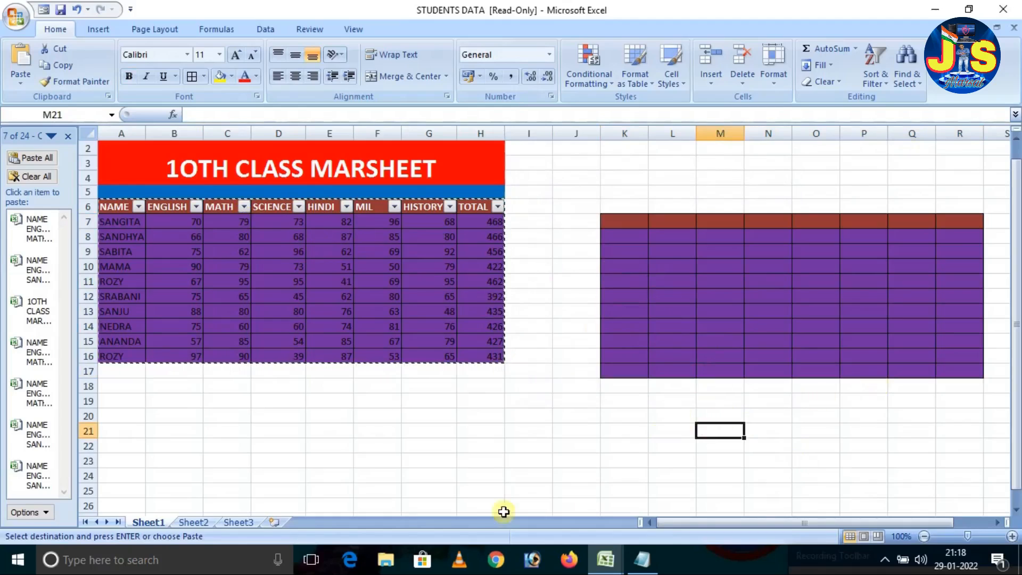
# Undo the formats-only paste and deselect the destination range
pyautogui.hotkey('ctrl', 'z')
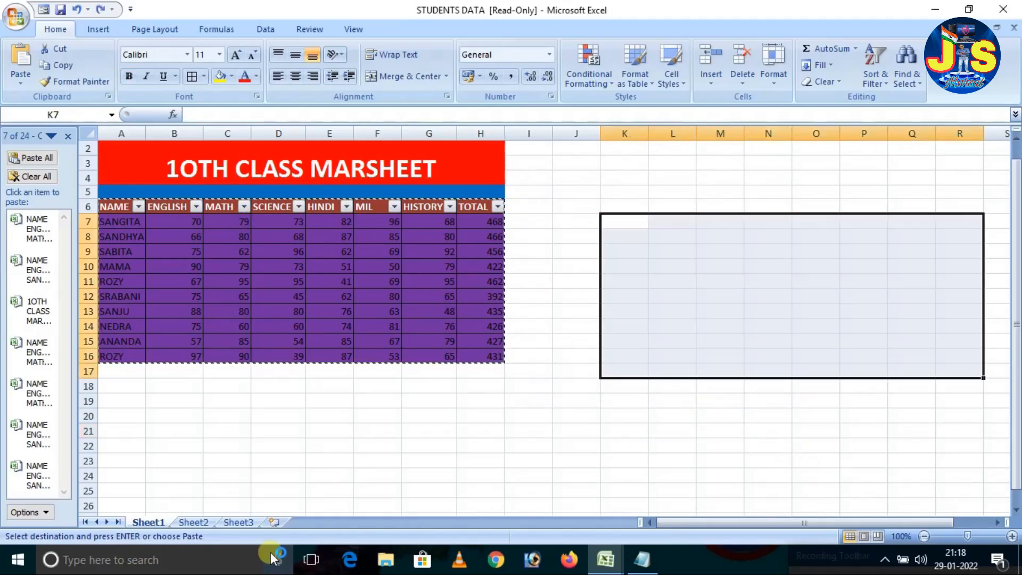
pyautogui.click(357, 462)
pyautogui.click(184, 400)
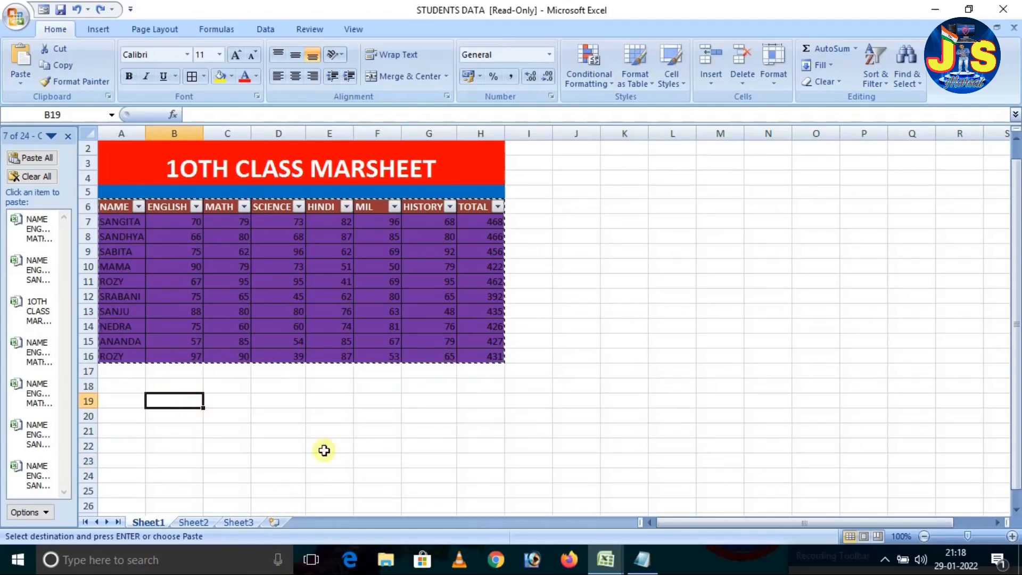
# Paste only the formulas of the copied marks table A6:H16 at cell K12 with Paste Special
pyautogui.click(331, 422)
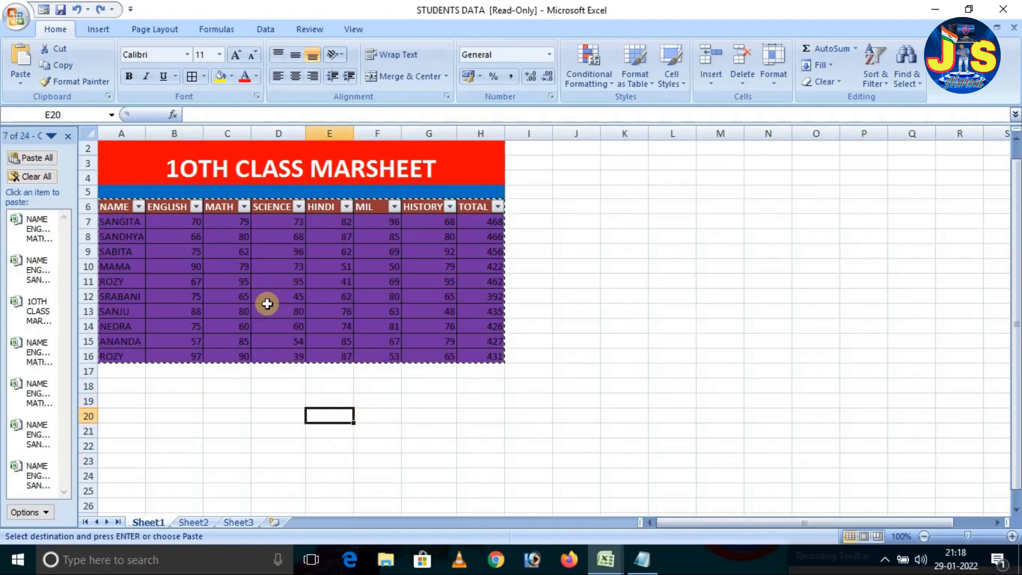
pyautogui.click(252, 461)
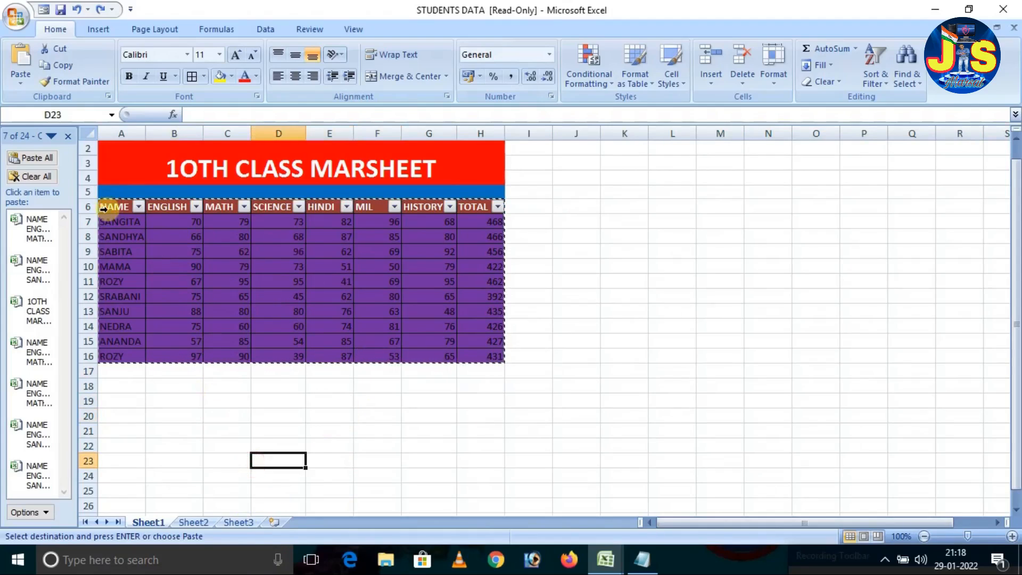
pyautogui.moveTo(103, 204); pyautogui.dragTo(176, 355)
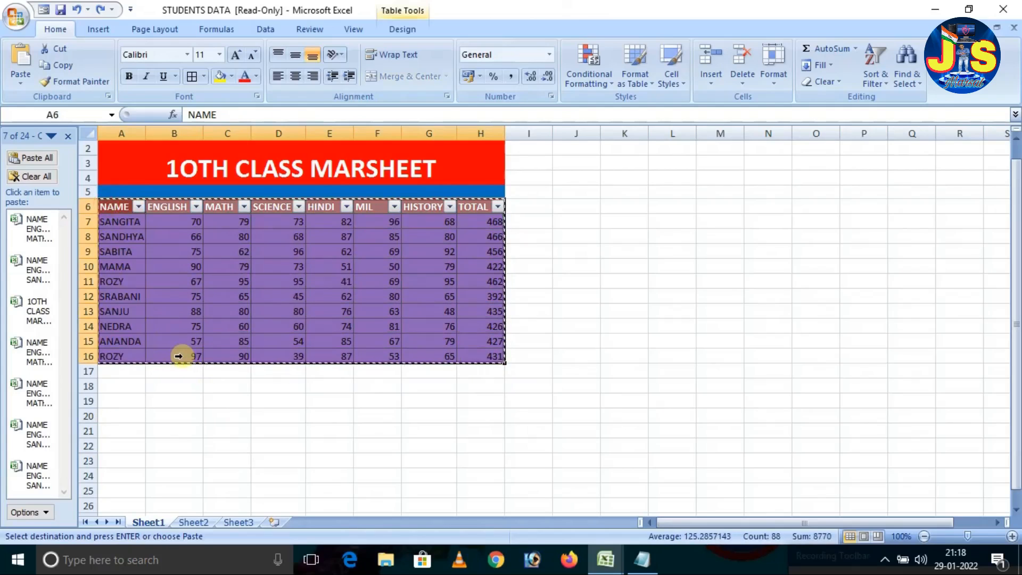
pyautogui.click(624, 297)
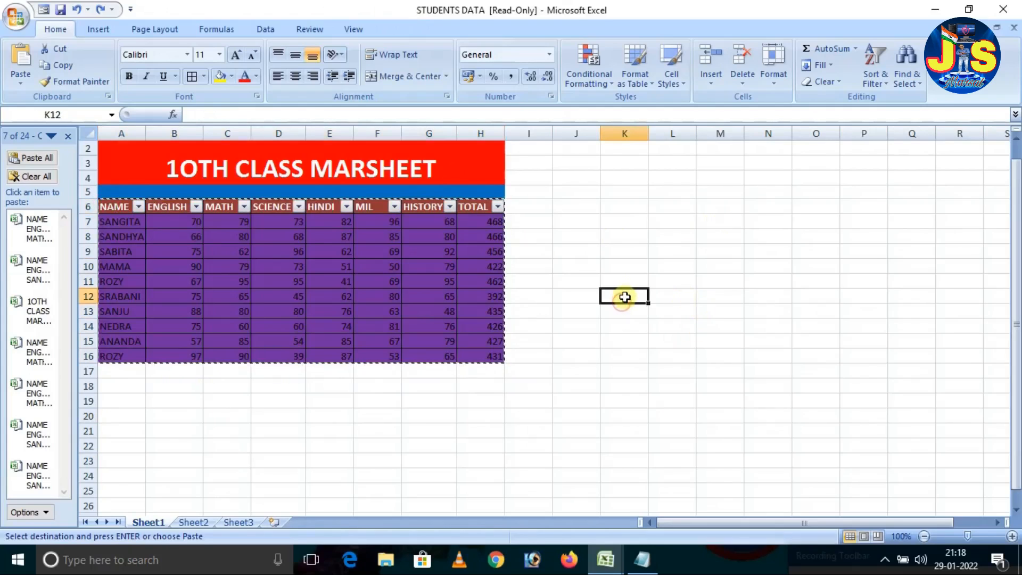
pyautogui.rightClick(624, 297)
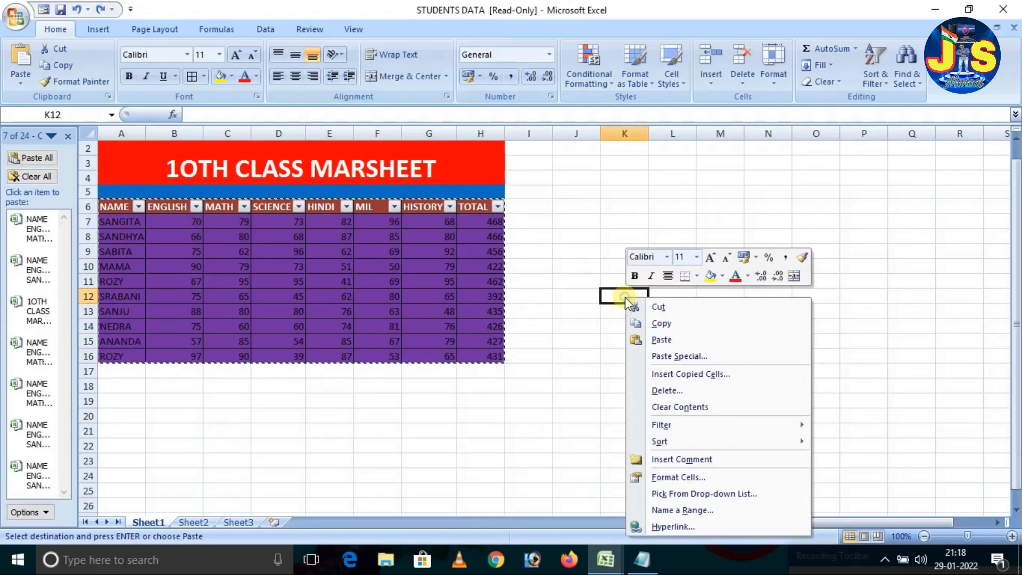
pyautogui.click(665, 356)
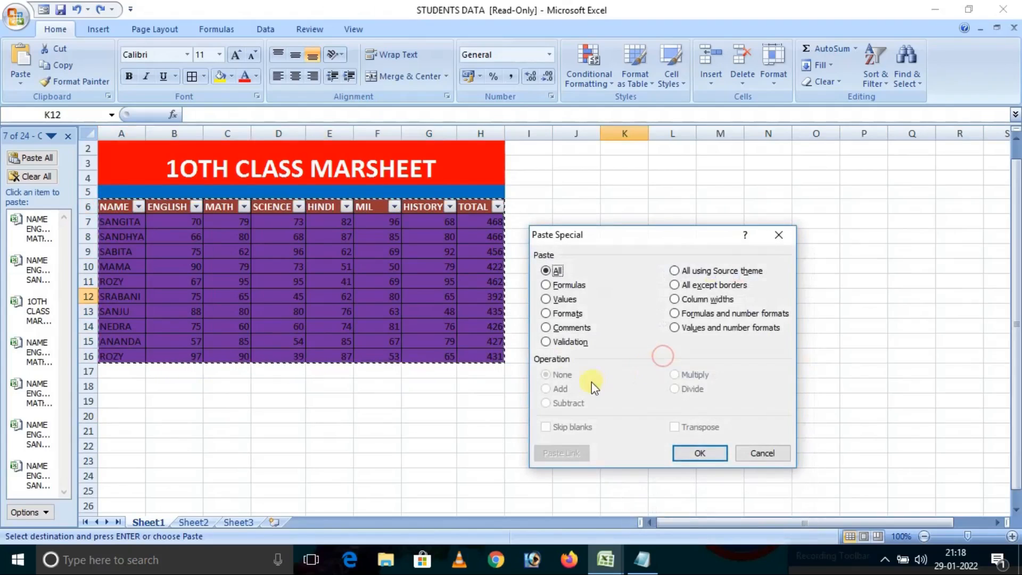
pyautogui.click(545, 285)
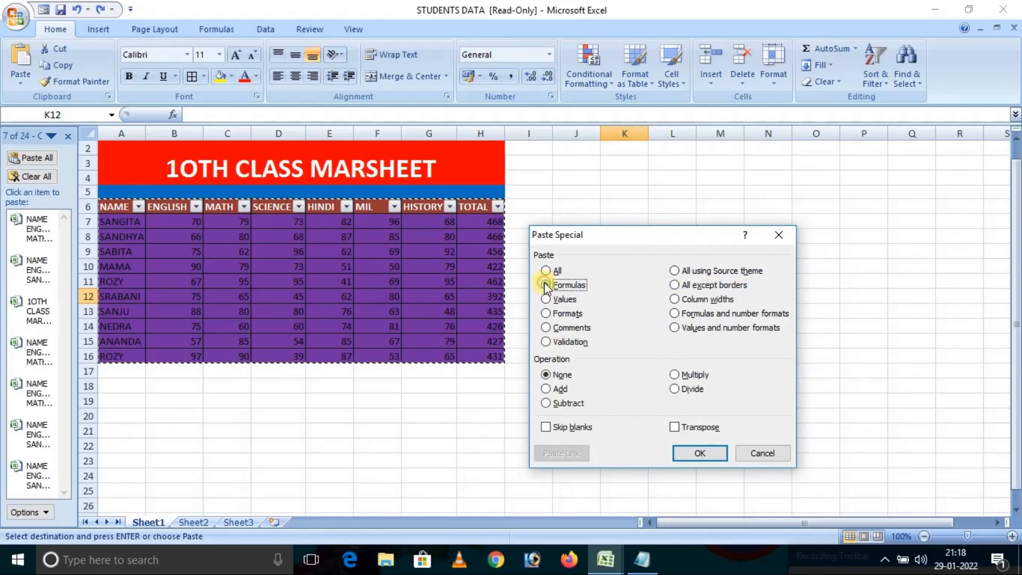
pyautogui.click(701, 452)
pyautogui.click(625, 234)
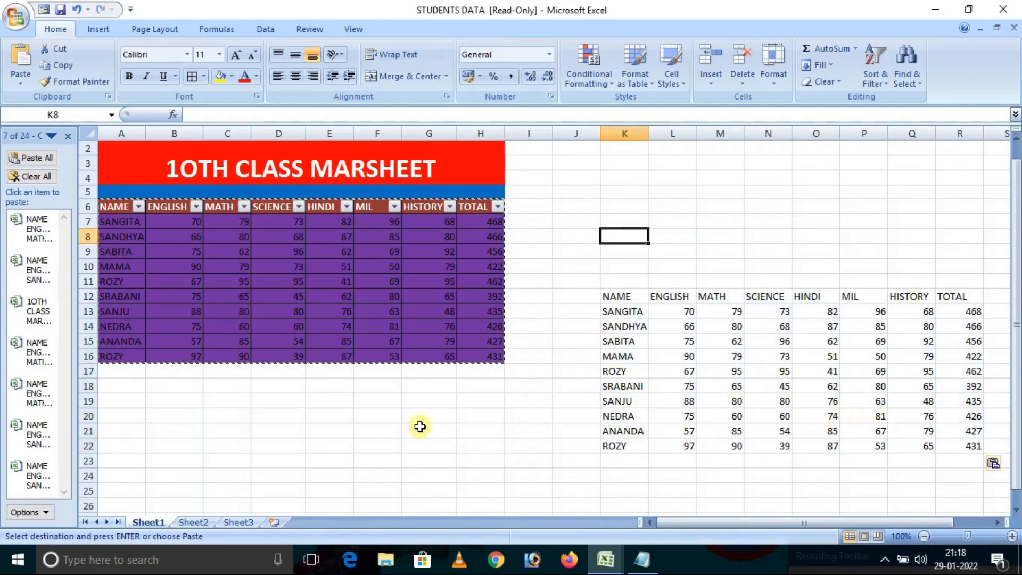
# Undo the formulas-only paste and deselect the destination range
pyautogui.hotkey('ctrl', 'z')
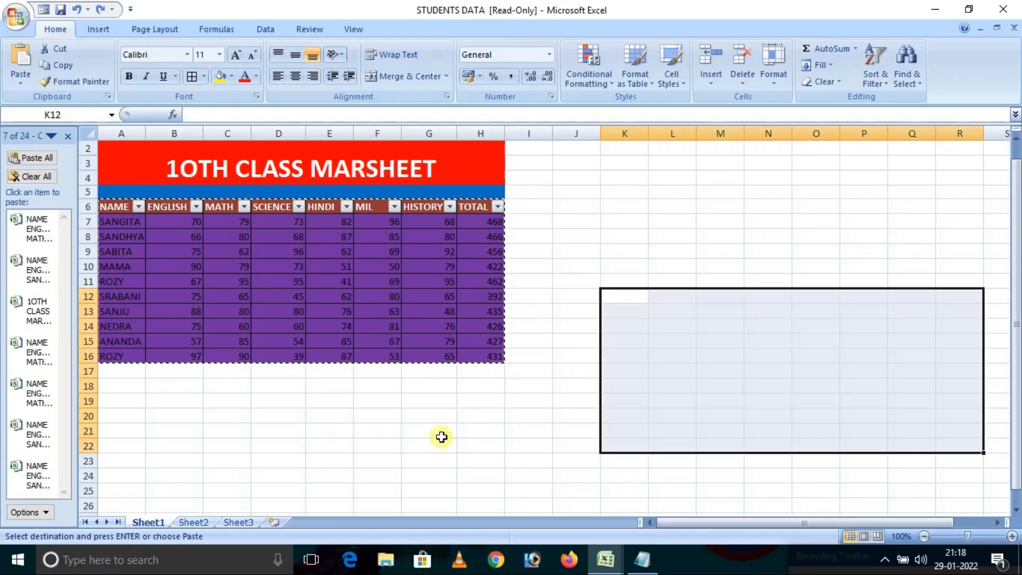
pyautogui.click(452, 430)
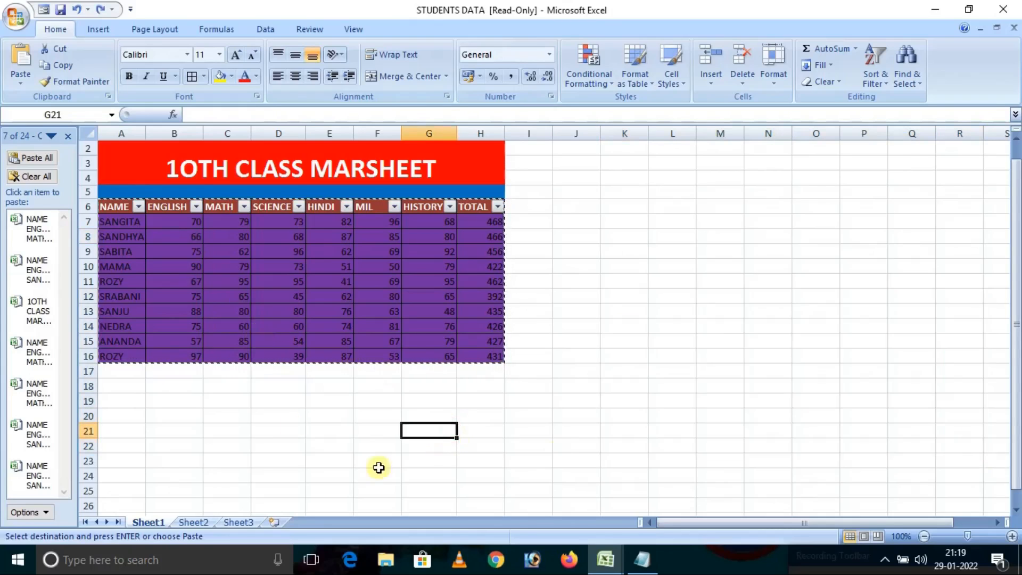
pyautogui.click(609, 378)
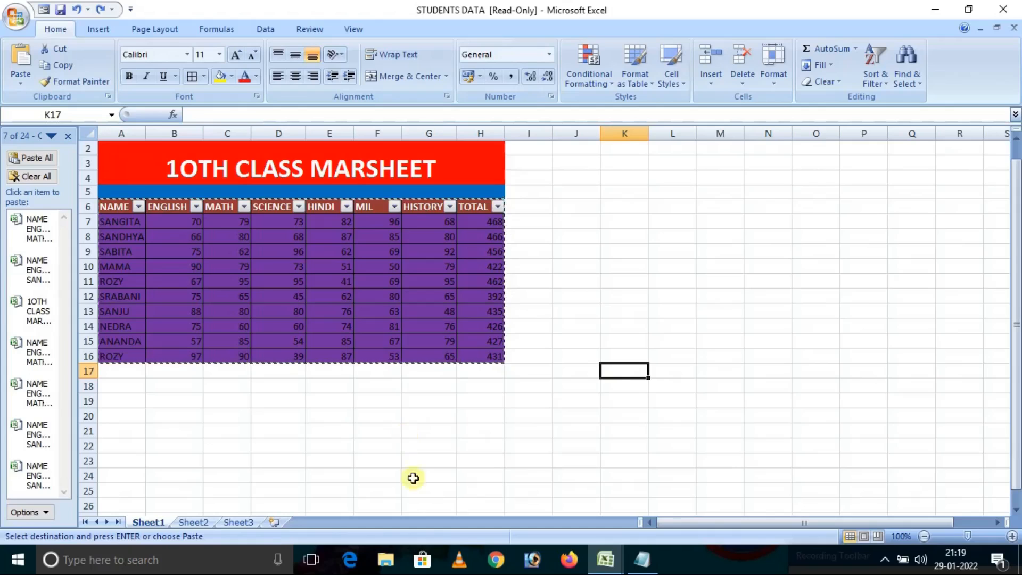
pyautogui.click(239, 373)
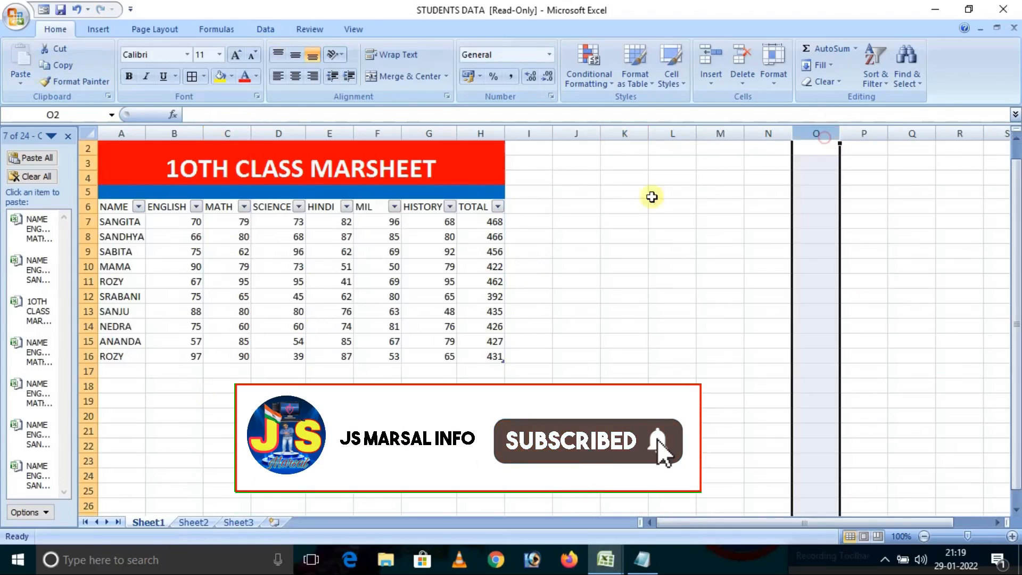
# Enter 600 in cell J8 and change the TOTAL header in H6 to PERCENTAGE
pyautogui.click(578, 236)
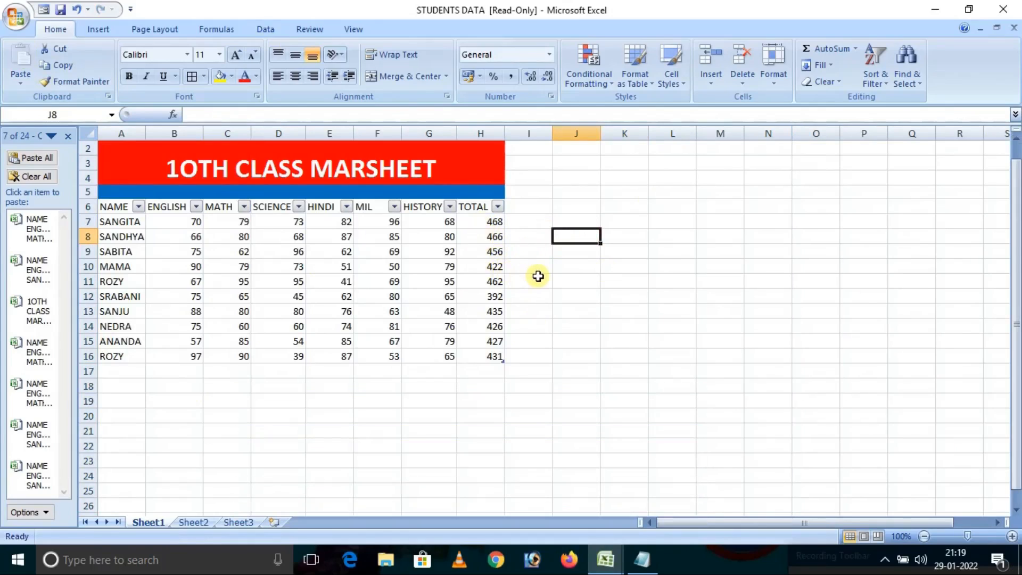
pyautogui.write('5')
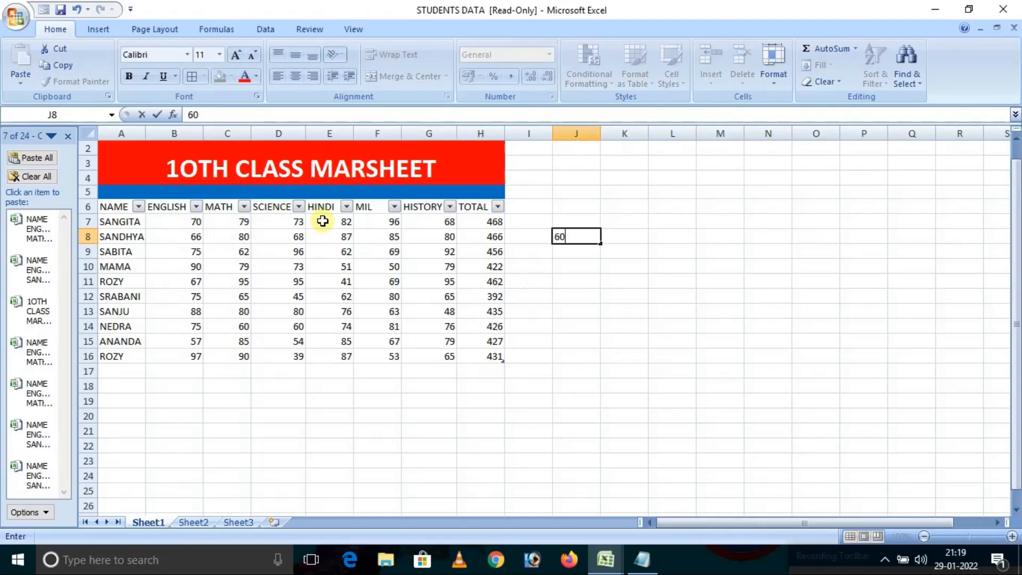
pyautogui.click(596, 354)
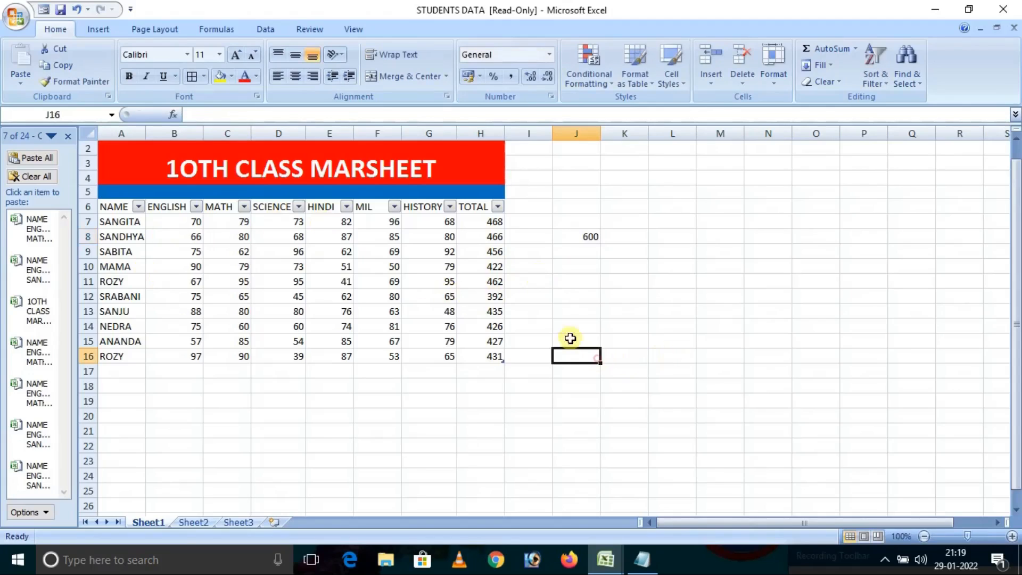
pyautogui.click(472, 207)
pyautogui.write('P')
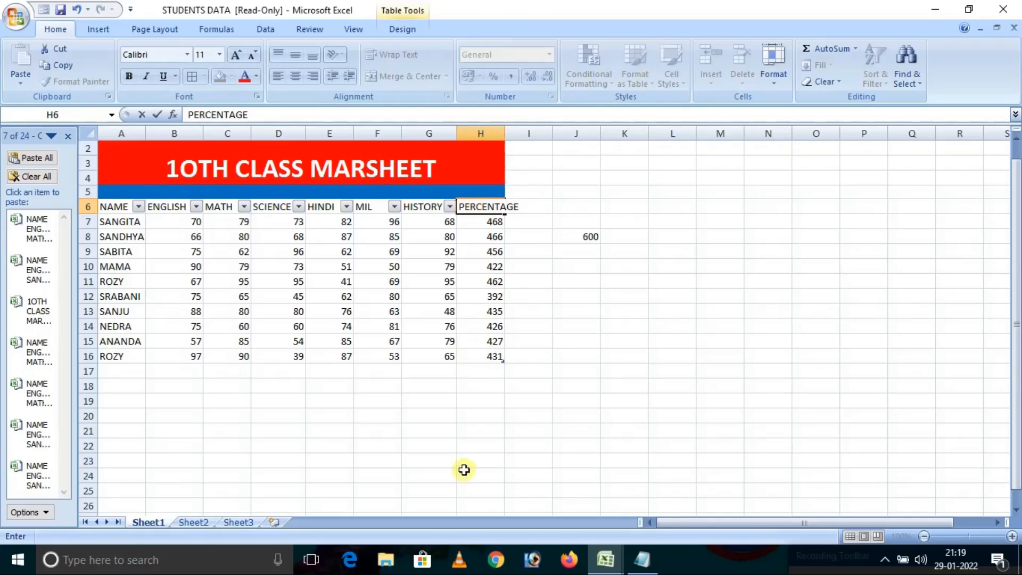
pyautogui.write('ERCENTAGE')
pyautogui.click(529, 341)
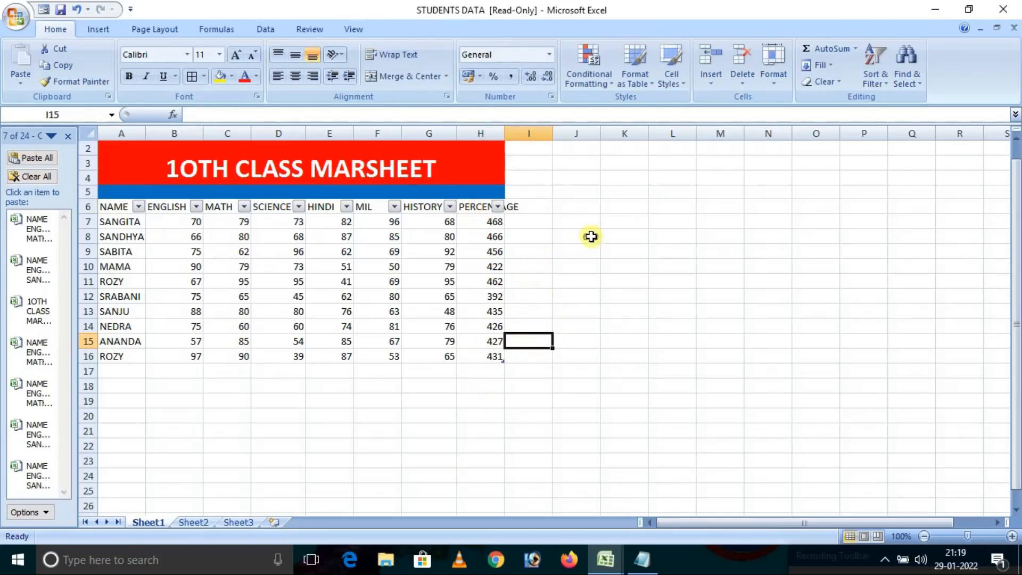
# Copy the 600 in J8 and divide the values in H7:H16 by it using Paste Special with the Divide operation
pyautogui.click(591, 236)
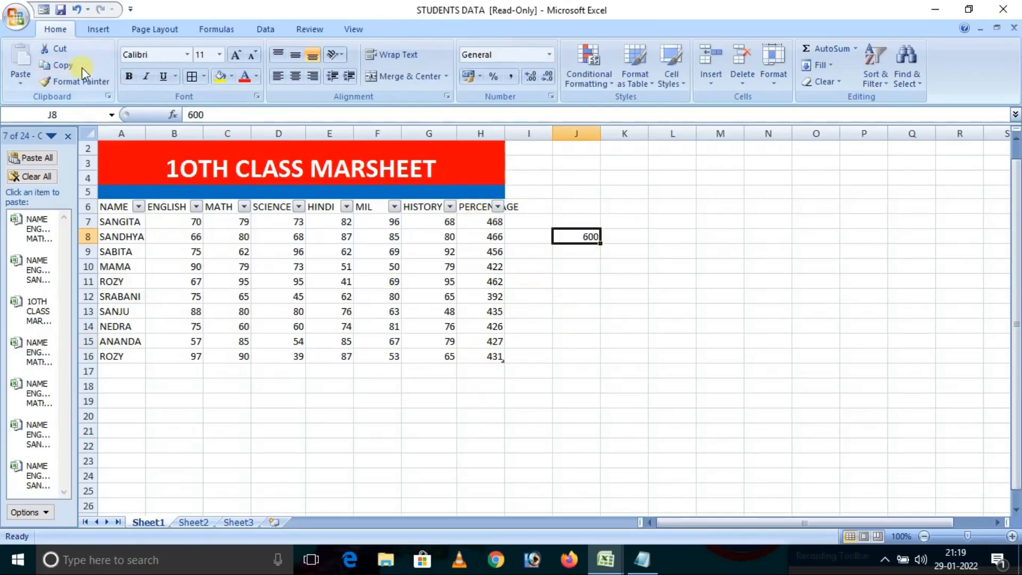
pyautogui.click(62, 65)
pyautogui.moveTo(468, 209); pyautogui.dragTo(482, 352)
pyautogui.rightClick(485, 268)
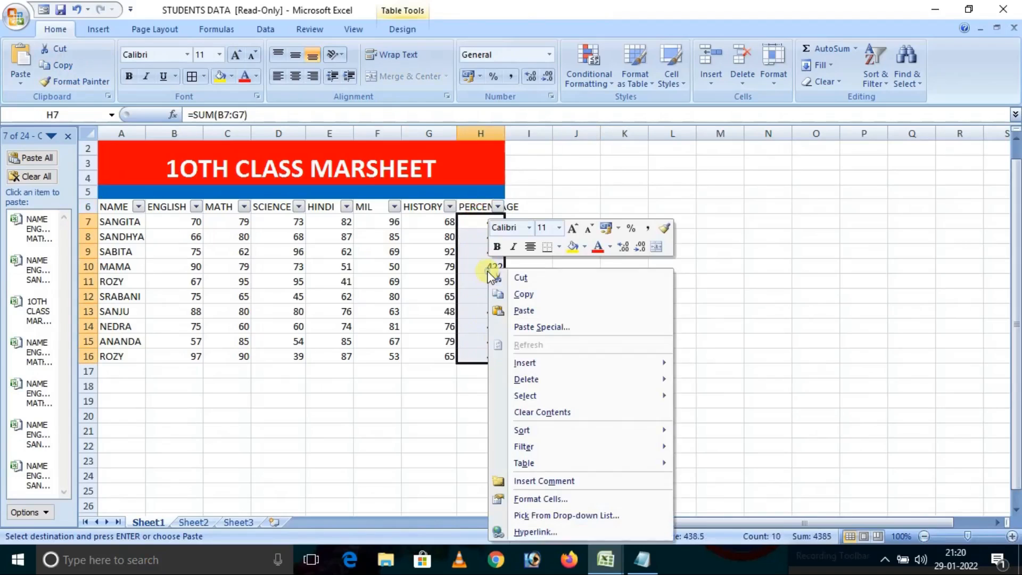
pyautogui.click(524, 327)
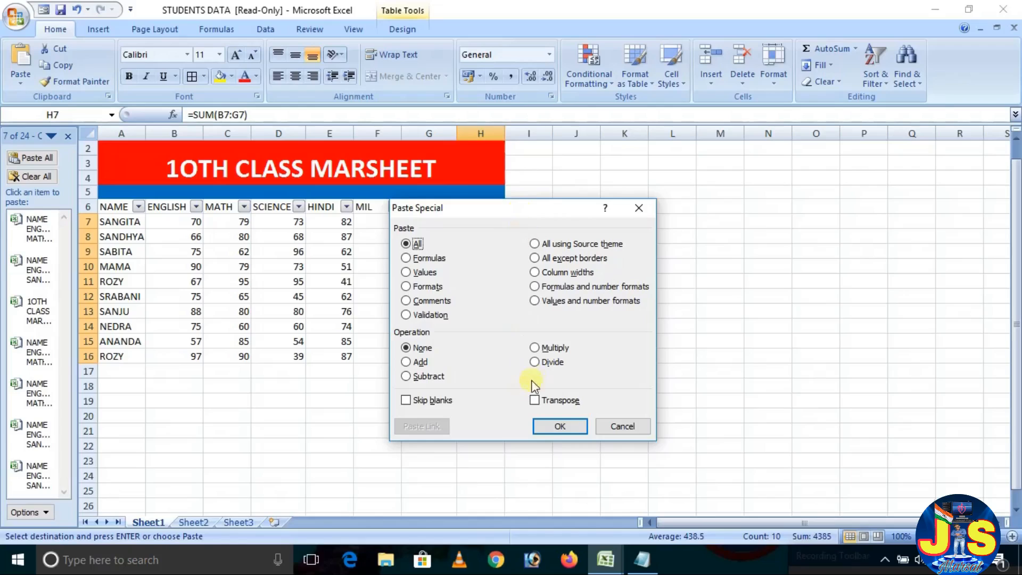
pyautogui.click(534, 362)
pyautogui.click(559, 425)
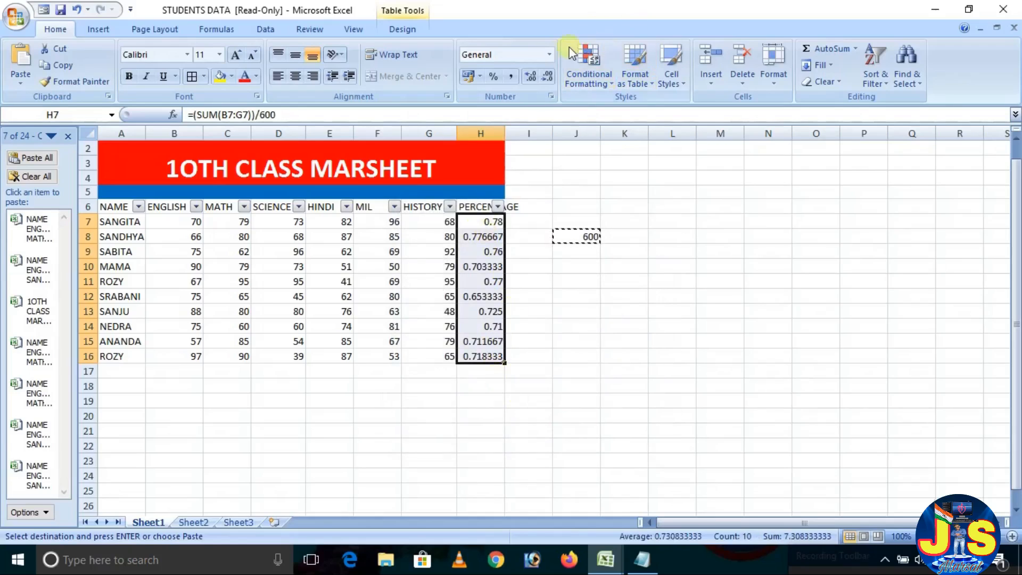
# Format the divided values in H7:H16 as Percentage and deselect them
pyautogui.click(550, 54)
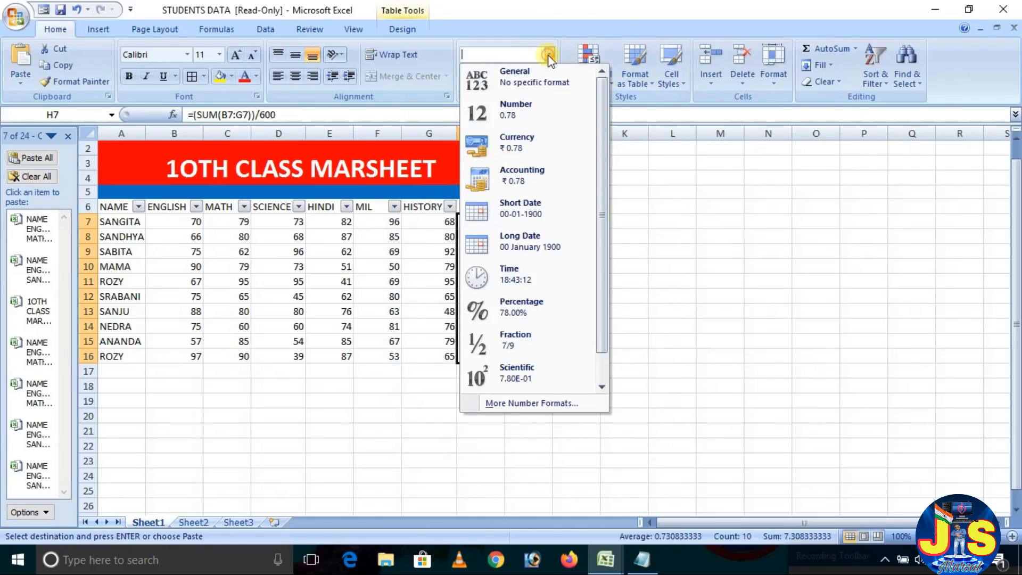
pyautogui.click(518, 306)
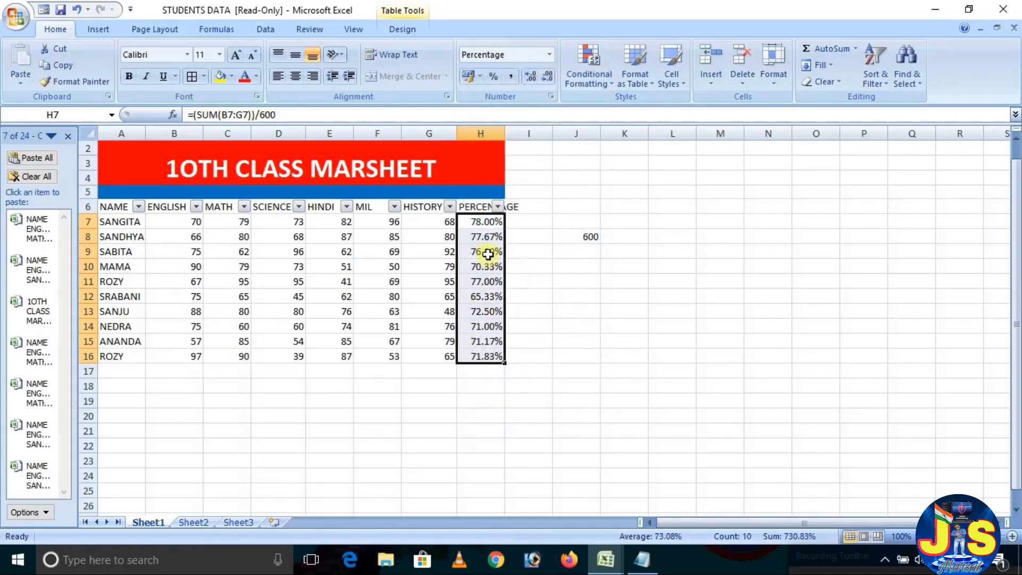
pyautogui.click(639, 355)
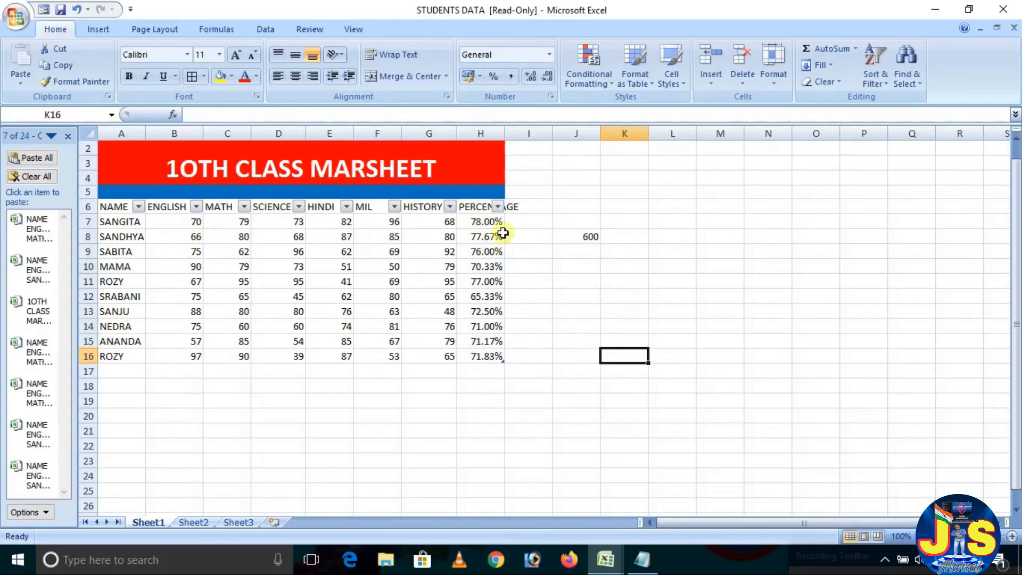
# Change the header in cell H6 to TOTAL MARK
pyautogui.click(588, 236)
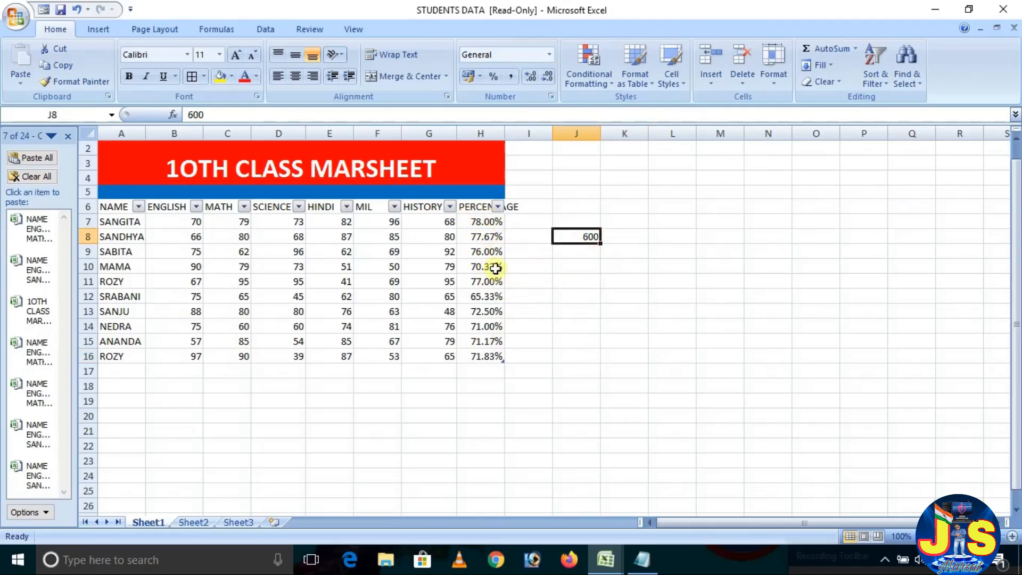
pyautogui.click(487, 207)
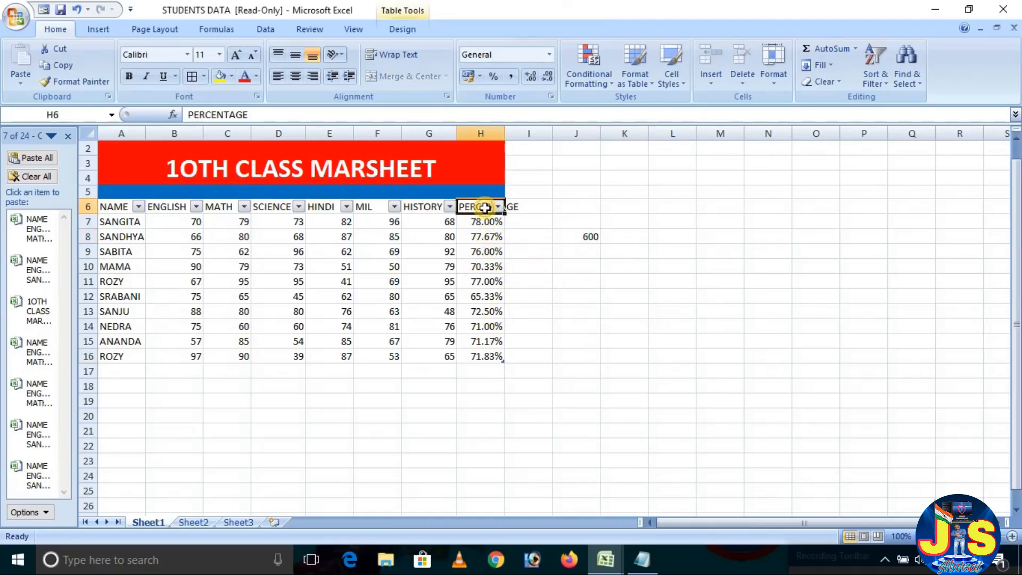
pyautogui.write('TOTAL MARK')
pyautogui.click(641, 370)
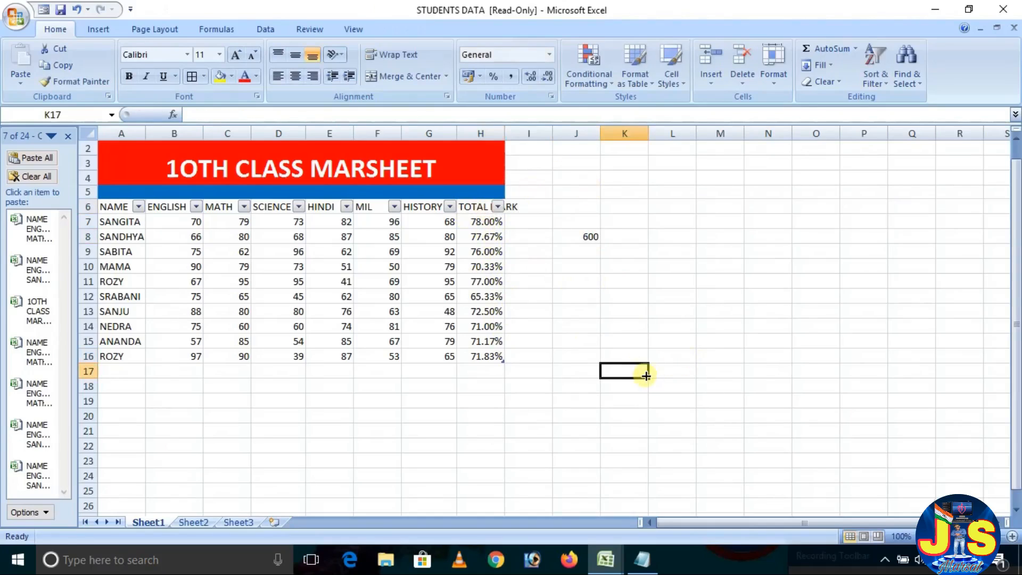
# Copy the 600 in J8 and multiply the percentages in H7:H16 by it using Paste Special with the Multiply operation
pyautogui.click(595, 234)
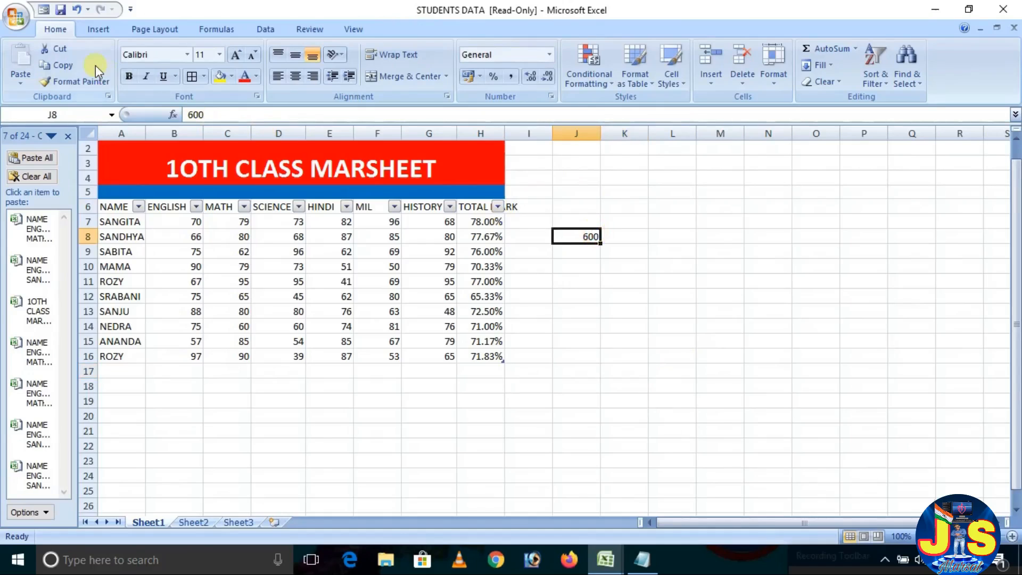
pyautogui.click(63, 65)
pyautogui.moveTo(484, 221); pyautogui.dragTo(467, 351)
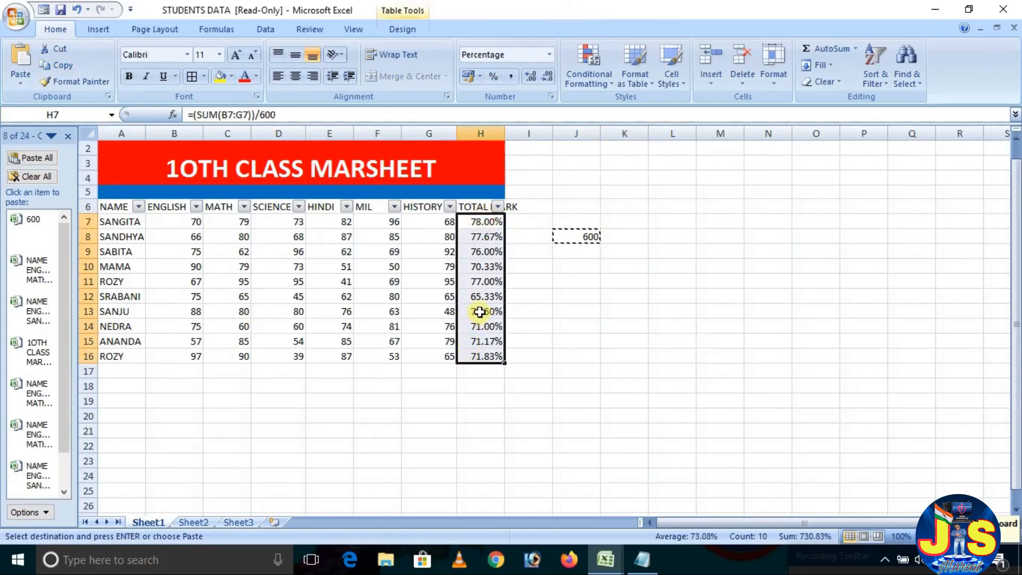
pyautogui.rightClick(468, 318)
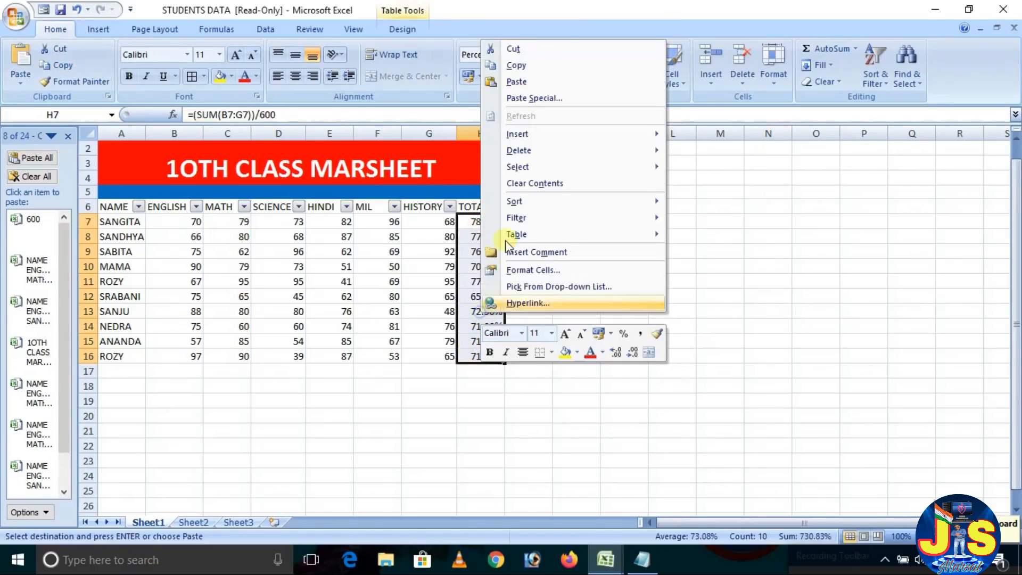
pyautogui.click(544, 97)
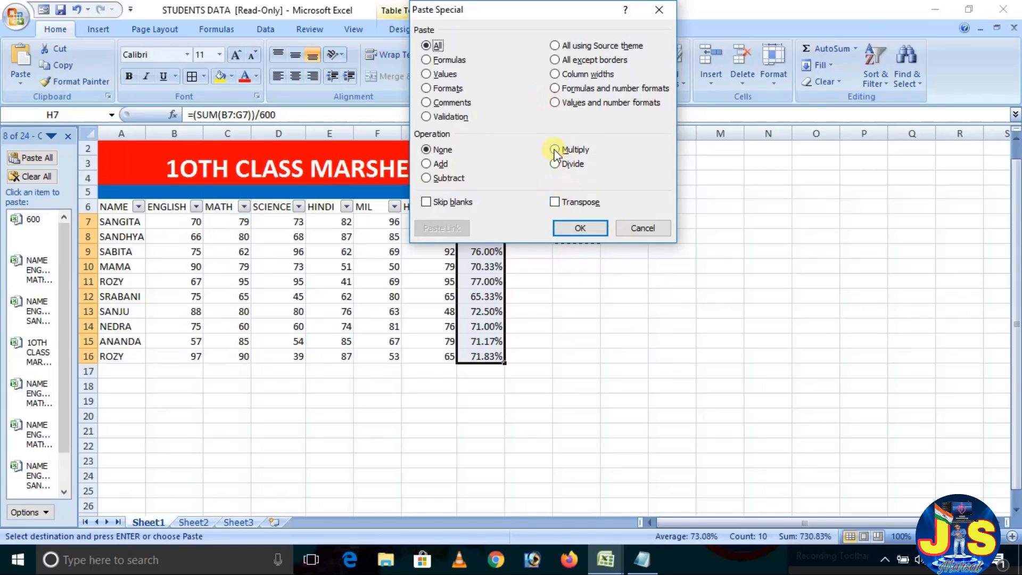
pyautogui.click(577, 223)
pyautogui.click(586, 341)
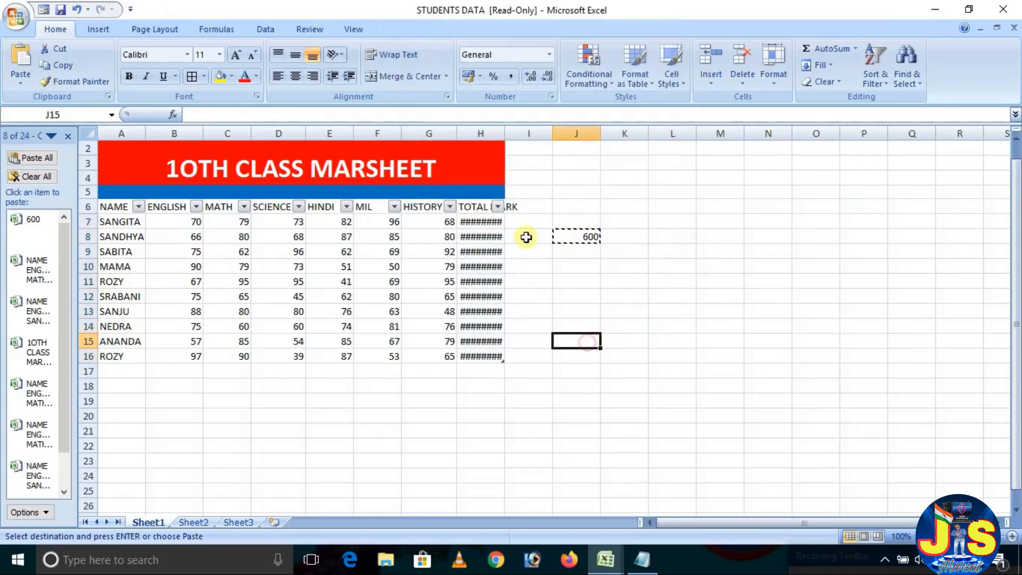
pyautogui.click(549, 54)
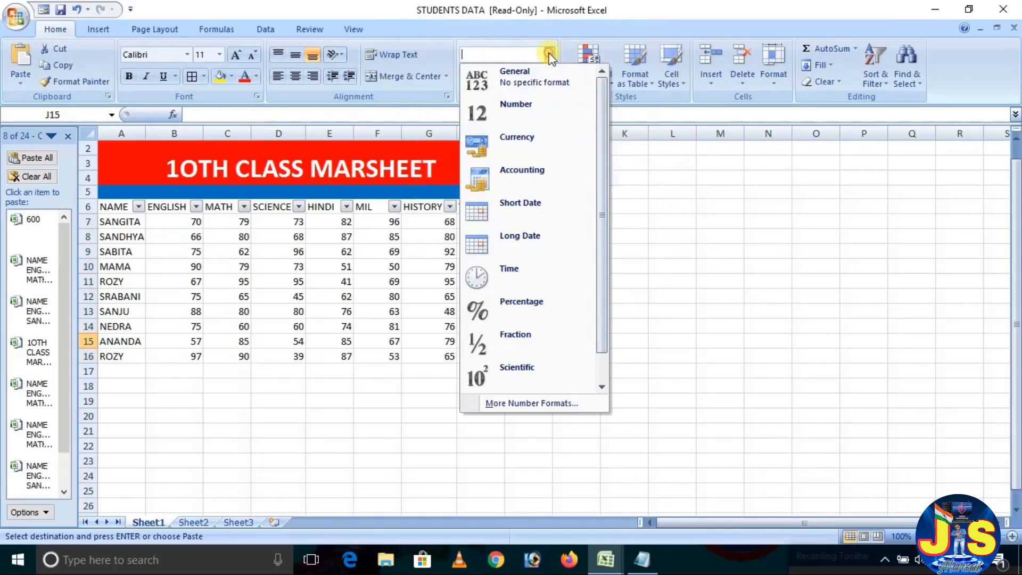
pyautogui.click(532, 109)
pyautogui.click(665, 349)
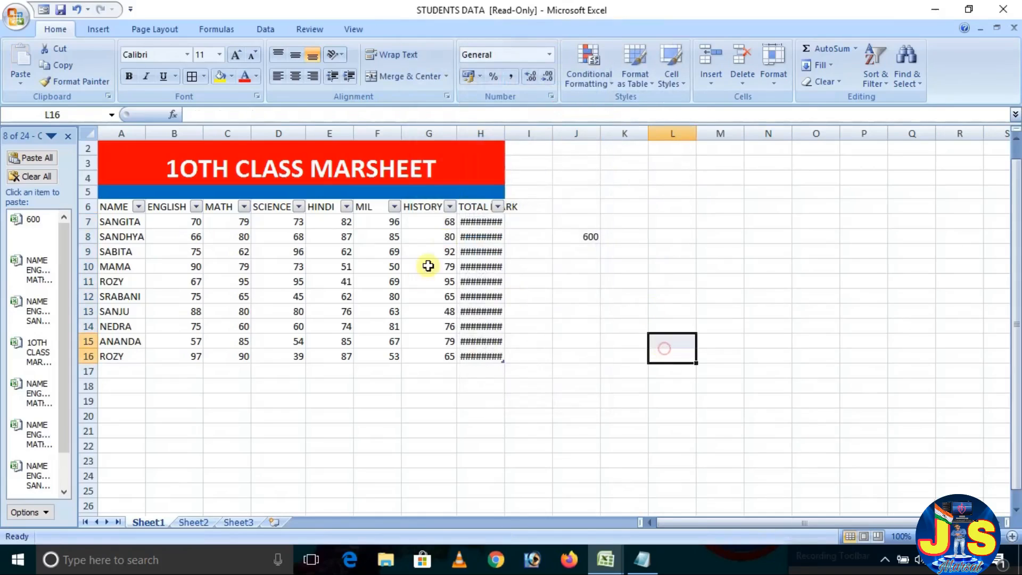
# Format the total marks in H7:H16 with the General number format and deselect them
pyautogui.moveTo(468, 218); pyautogui.dragTo(468, 354)
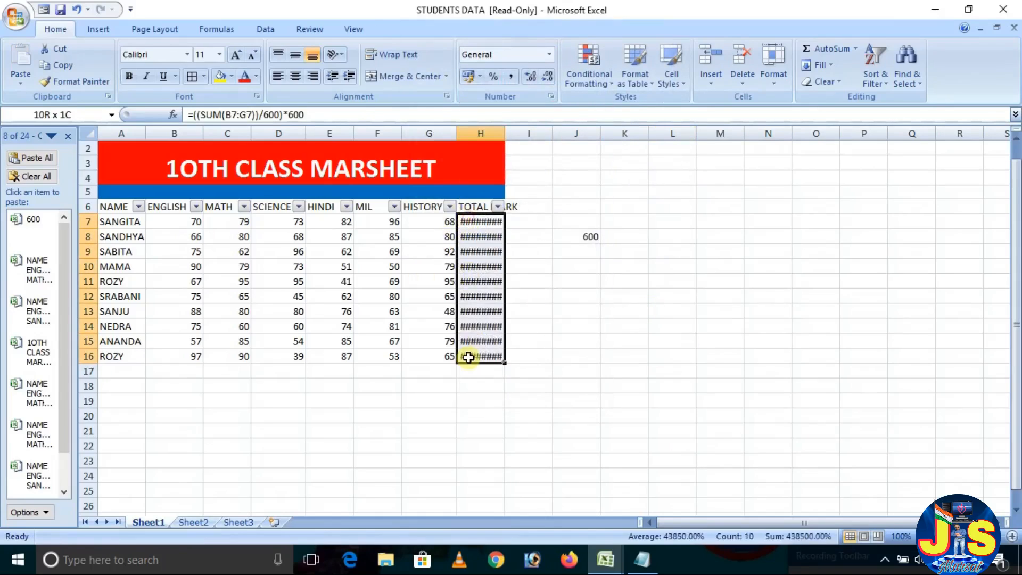
pyautogui.click(549, 54)
pyautogui.click(535, 81)
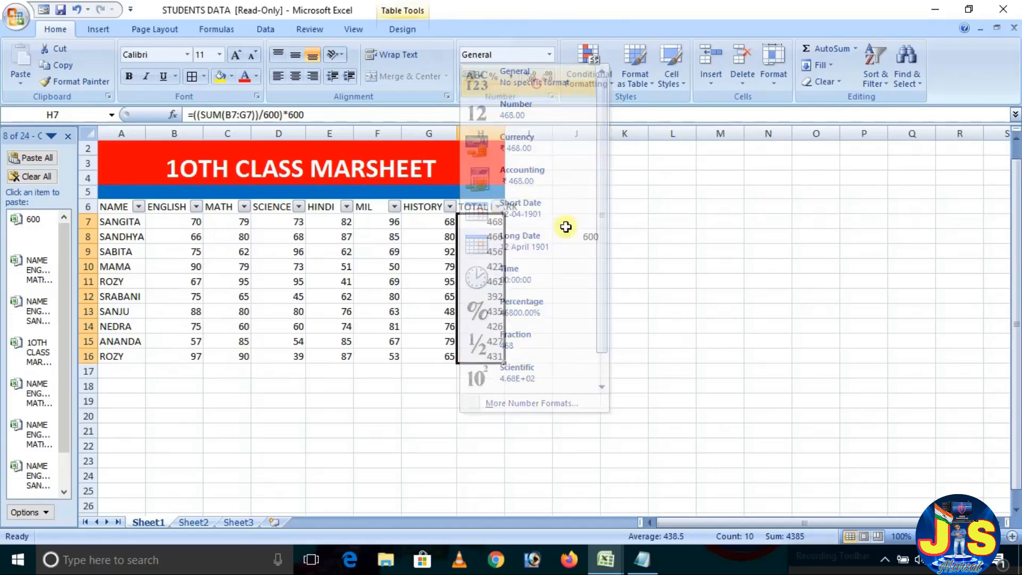
pyautogui.click(581, 323)
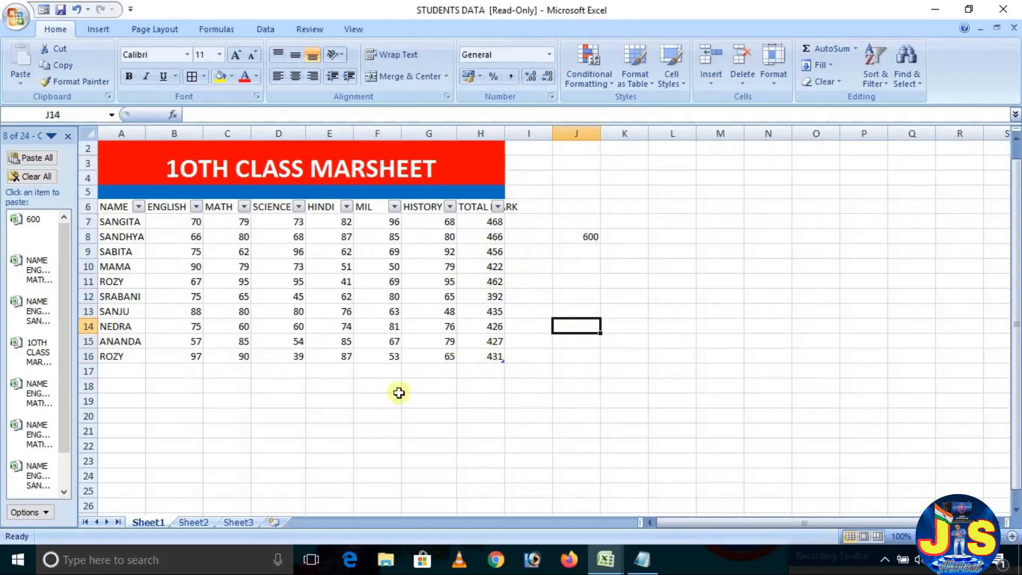
# Clear the 600 from cell J8 and enter 10 in cell C22
pyautogui.click(588, 237)
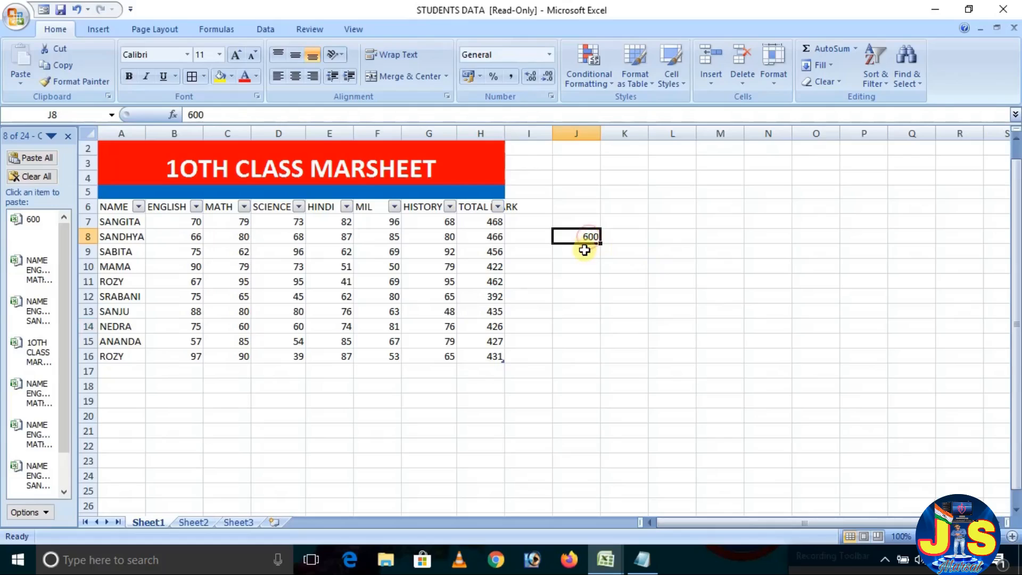
pyautogui.press('Delete')
pyautogui.click(212, 445)
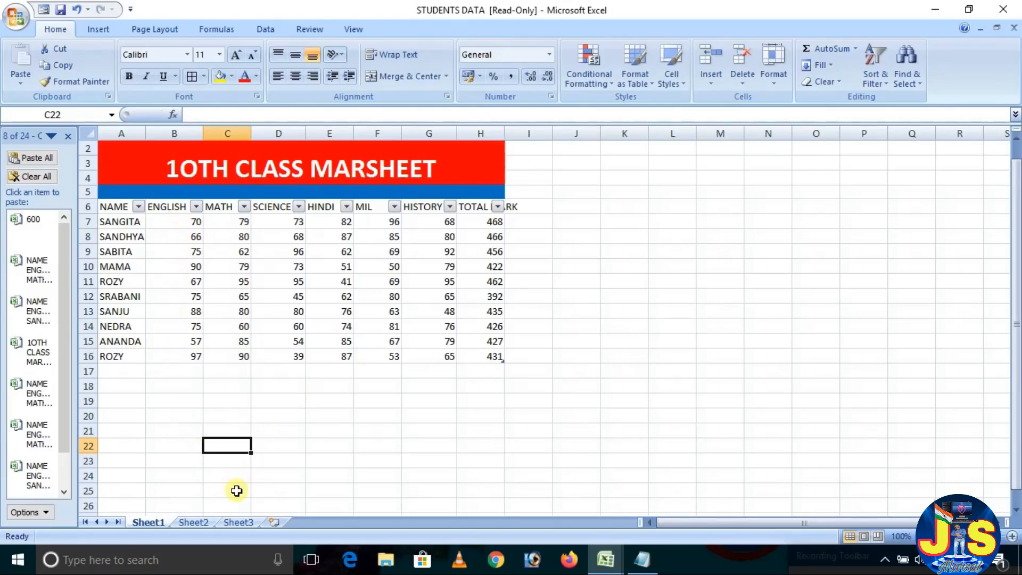
pyautogui.write('10')
pyautogui.click(183, 348)
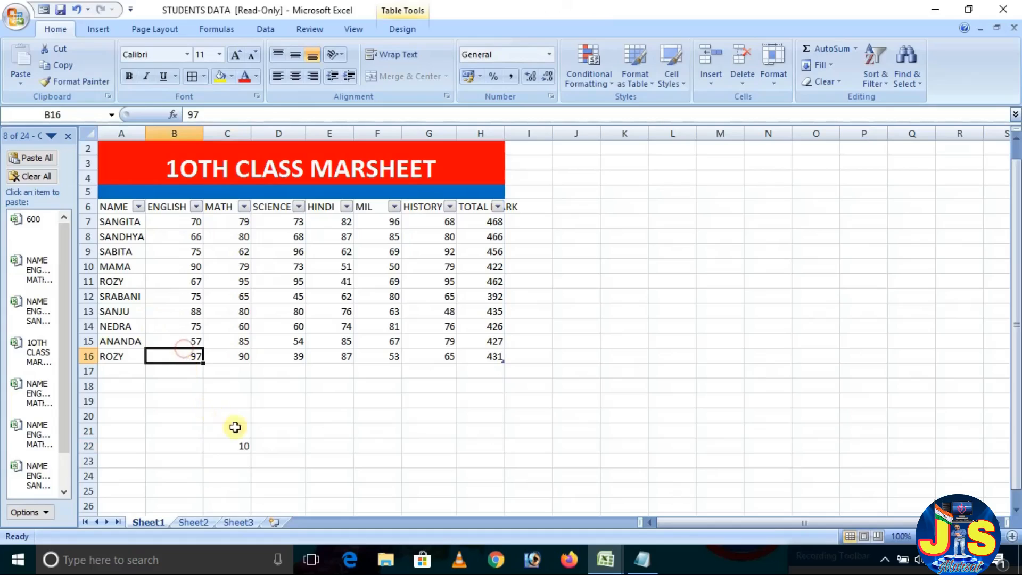
pyautogui.click(248, 389)
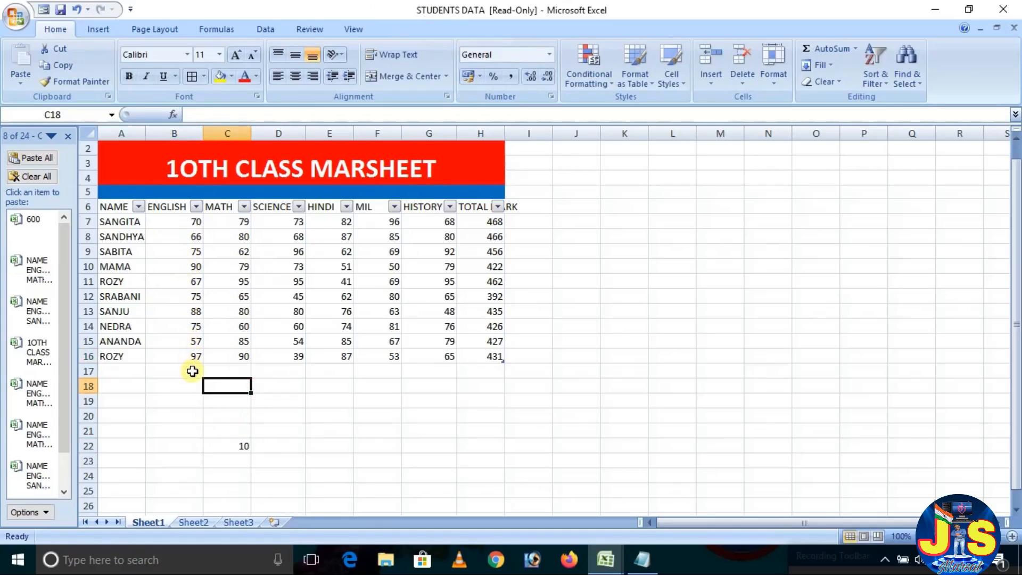
# Copy the 10 in C22 and add it to the English marks in B7:B16 using Paste Special with the Add operation
pyautogui.click(241, 445)
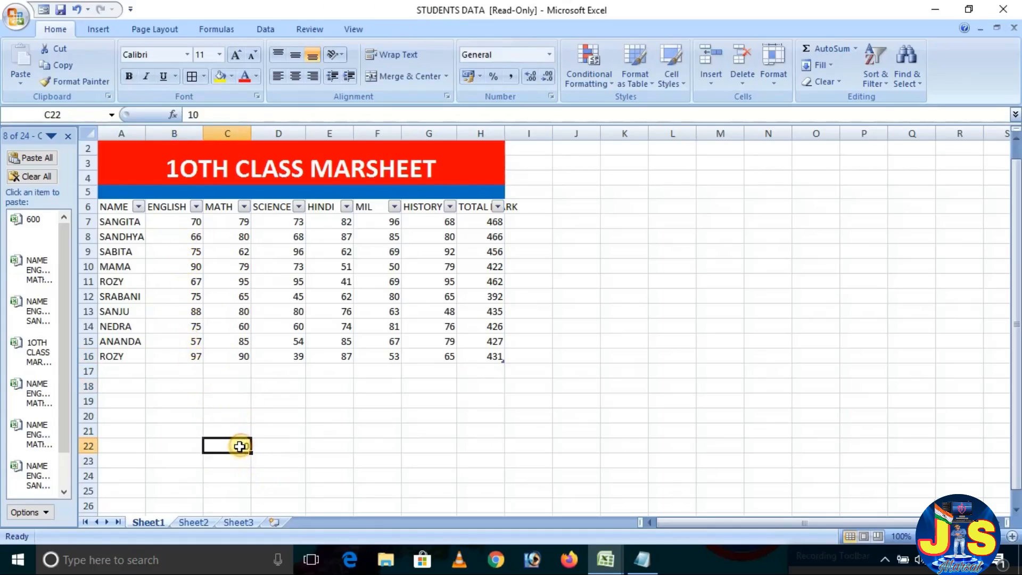
pyautogui.click(60, 65)
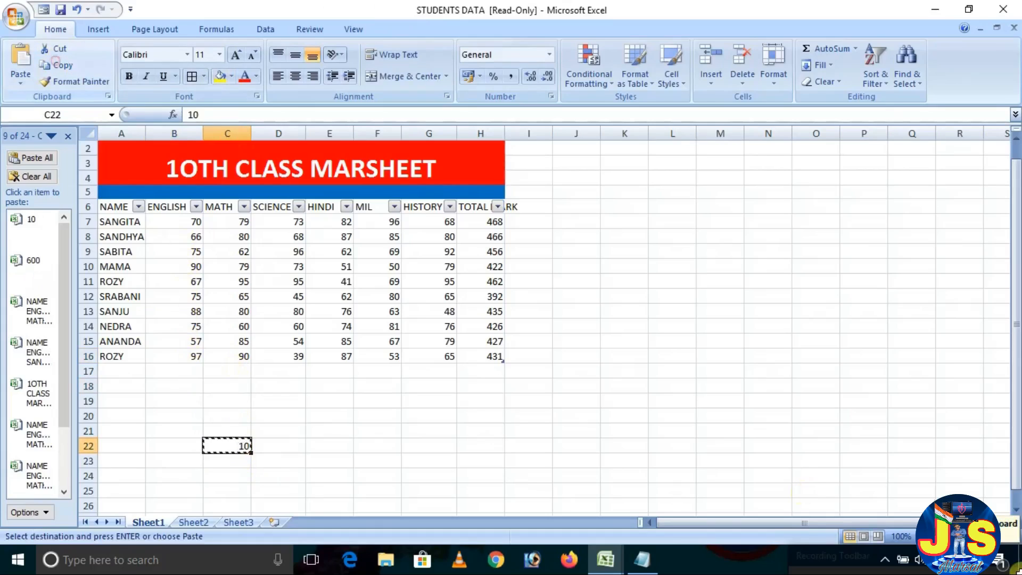
pyautogui.moveTo(151, 221); pyautogui.dragTo(155, 349)
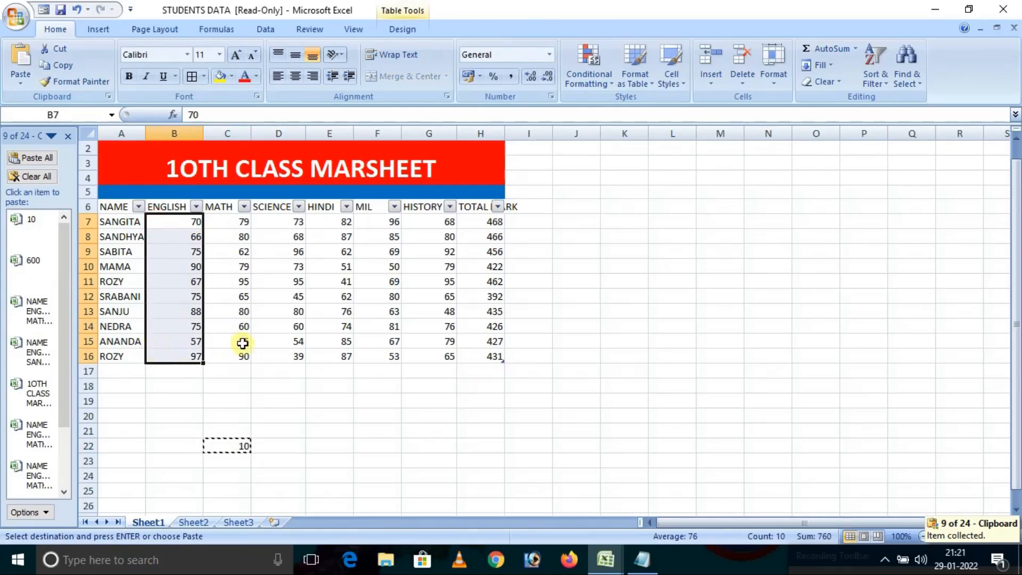
pyautogui.rightClick(180, 316)
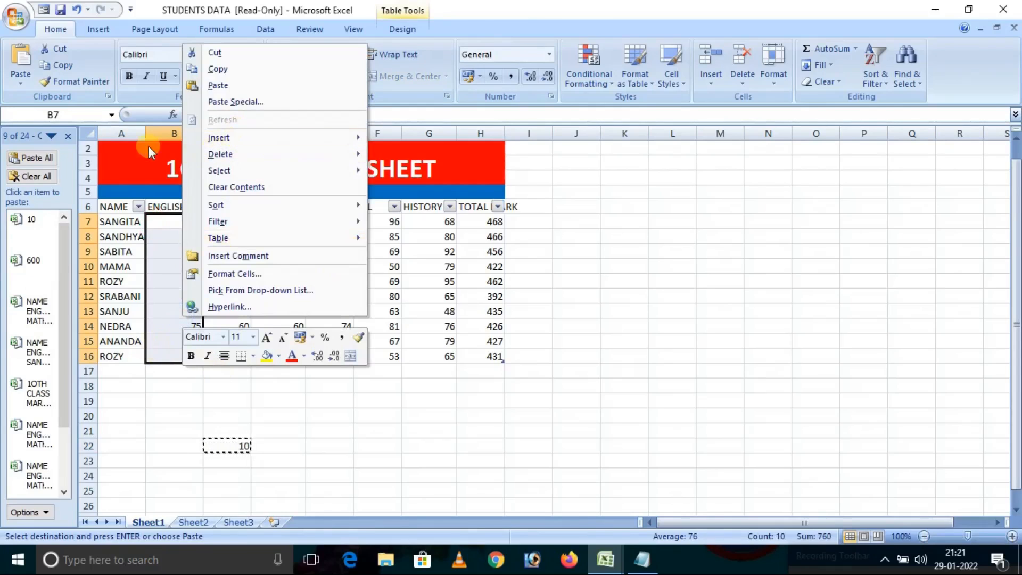
pyautogui.click(231, 103)
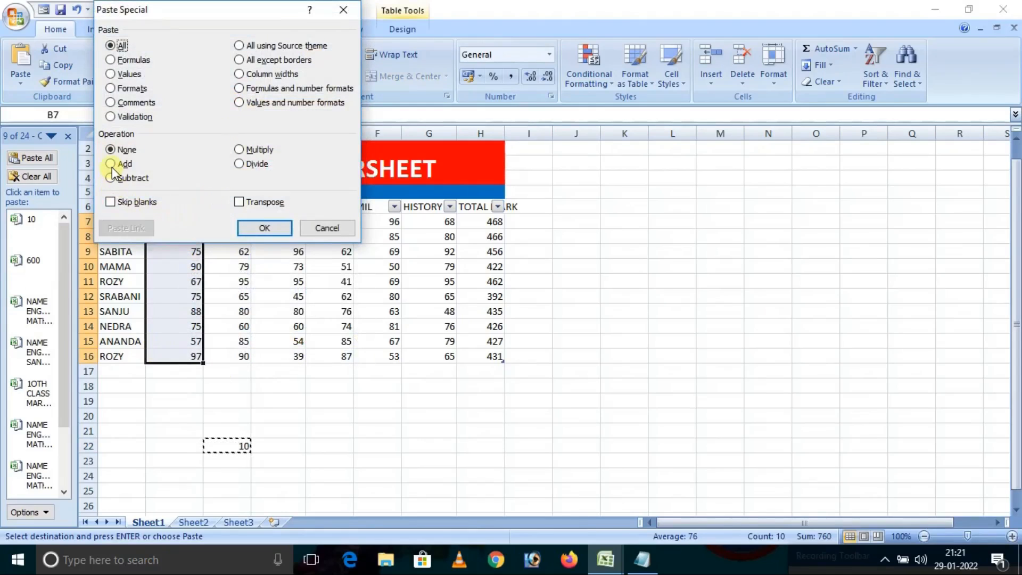
pyautogui.moveTo(243, 12); pyautogui.dragTo(710, 226)
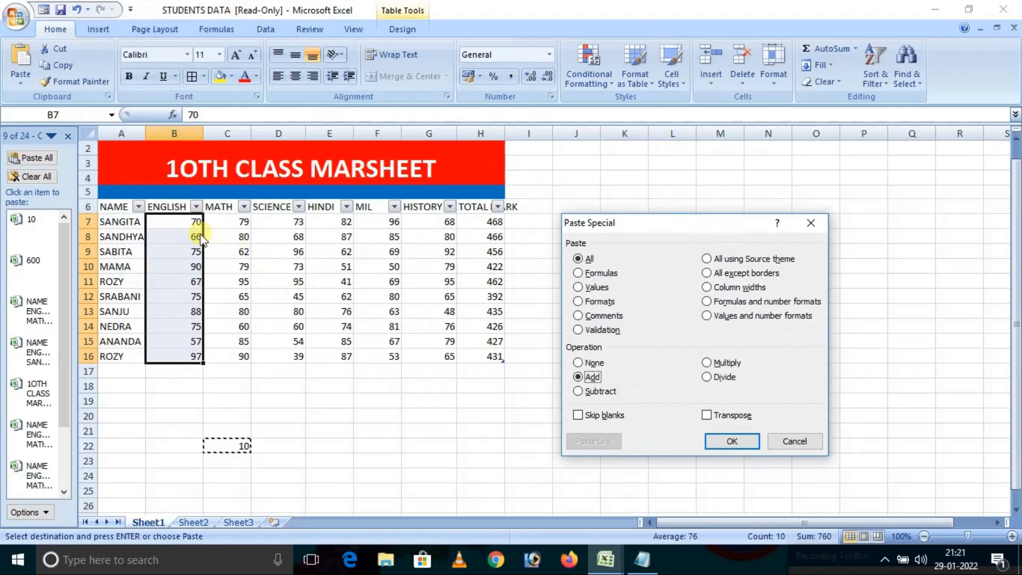
pyautogui.click(732, 442)
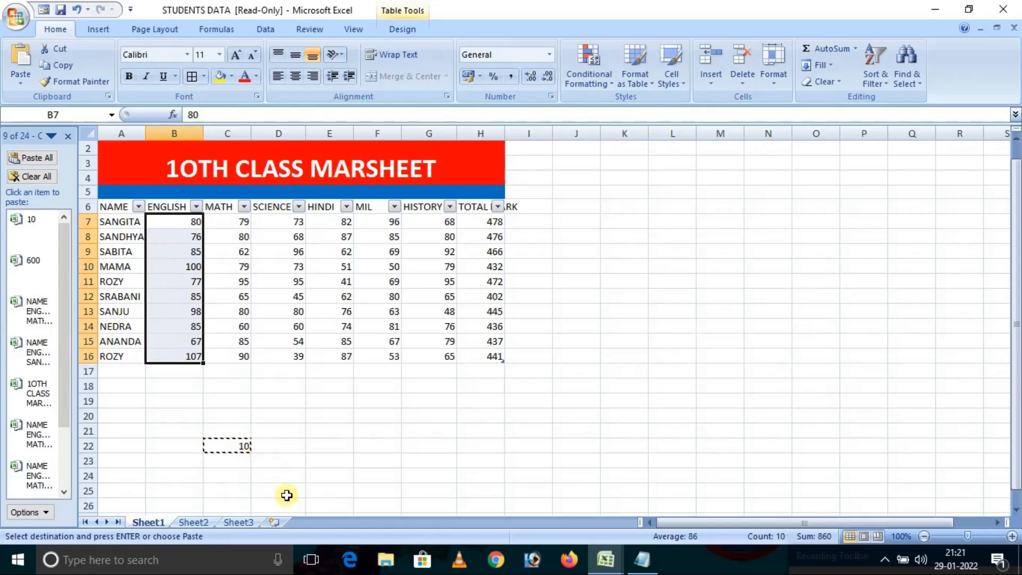
pyautogui.click(304, 441)
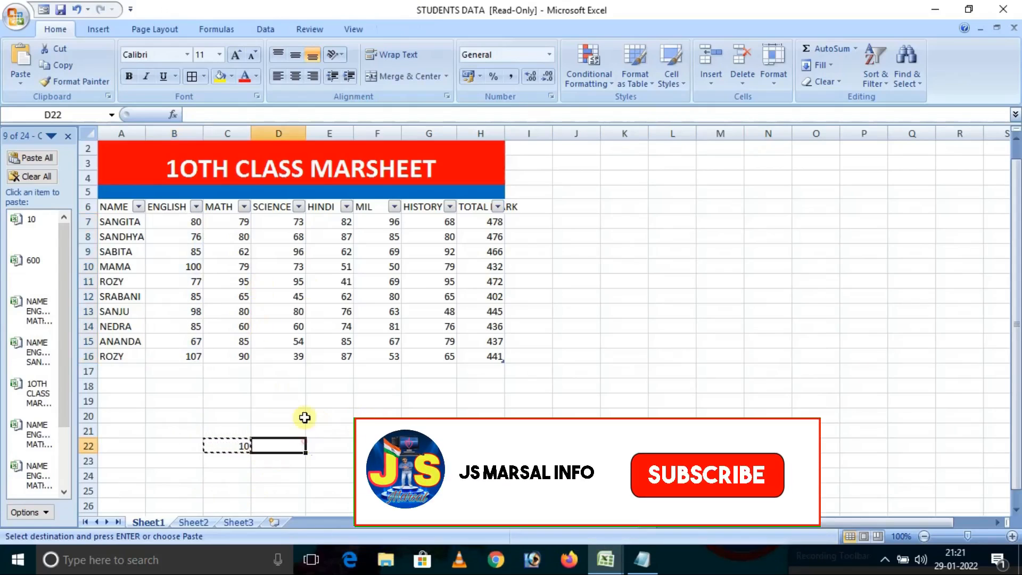
# Cancel the pending copy and set the value in cell C22 to 5
pyautogui.moveTo(285, 222); pyautogui.dragTo(287, 344)
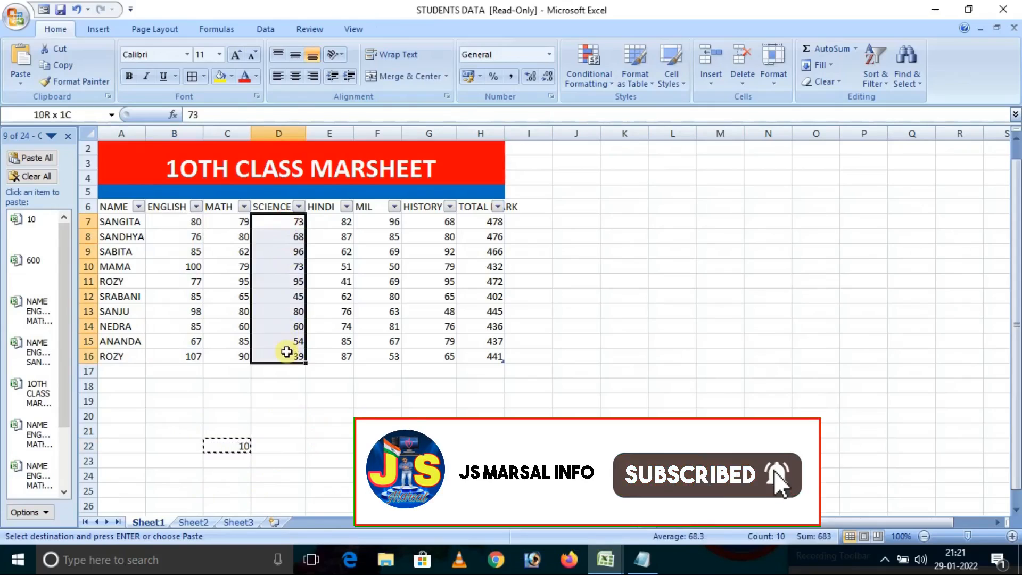
pyautogui.click(357, 486)
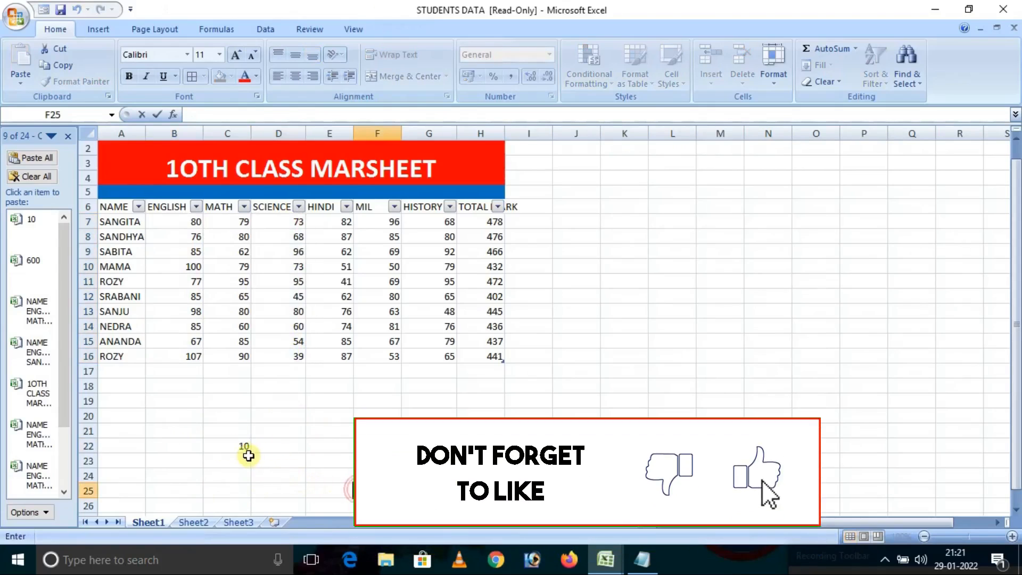
pyautogui.click(237, 445)
pyautogui.write('5')
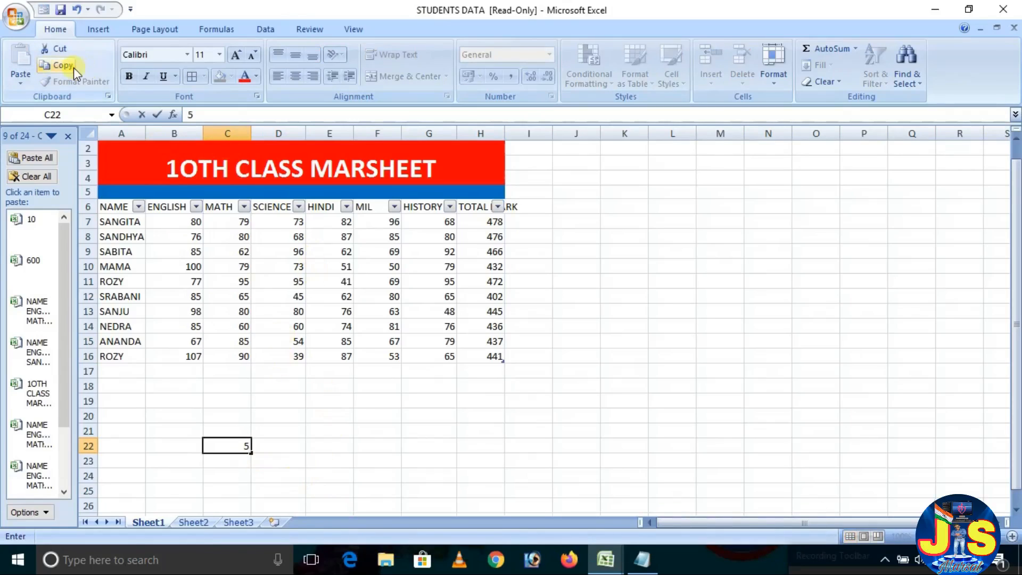
# Copy the 5 in C22 and subtract it from the Science marks in D7:D16 using Paste Special with the Subtract operation
pyautogui.click(264, 219)
pyautogui.moveTo(264, 219); pyautogui.dragTo(270, 349)
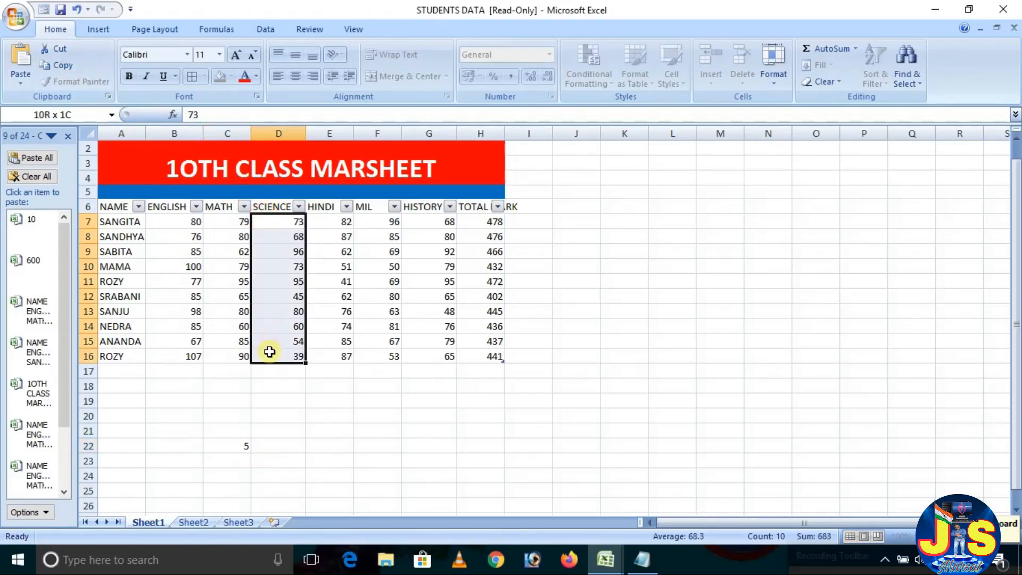
pyautogui.rightClick(291, 290)
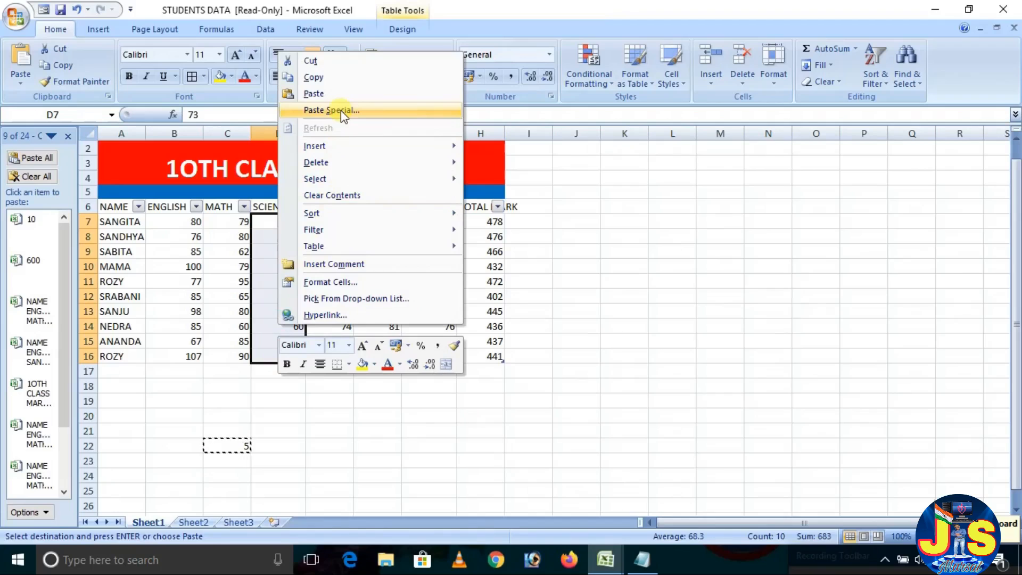
pyautogui.click(341, 110)
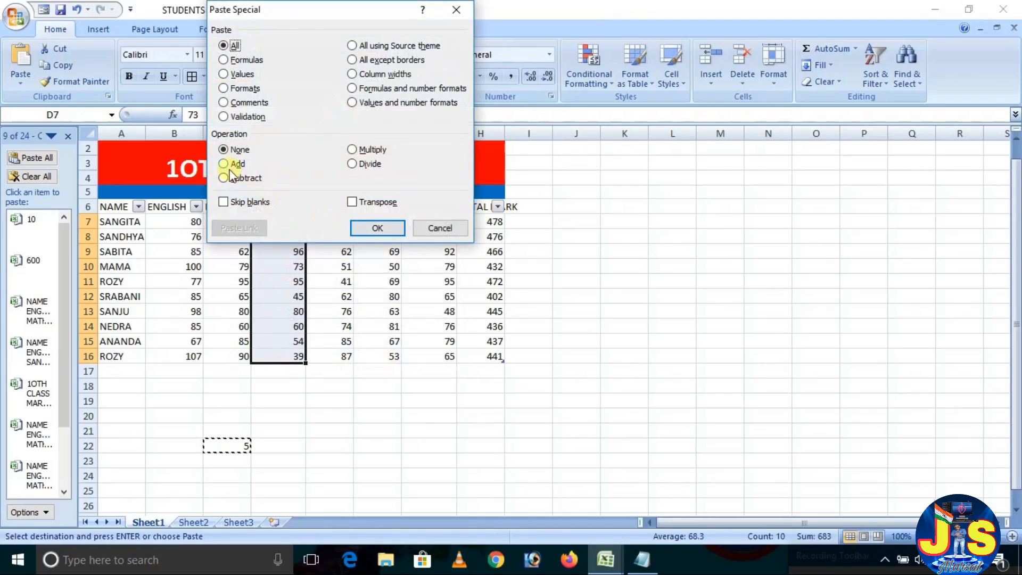
pyautogui.click(224, 164)
pyautogui.click(379, 229)
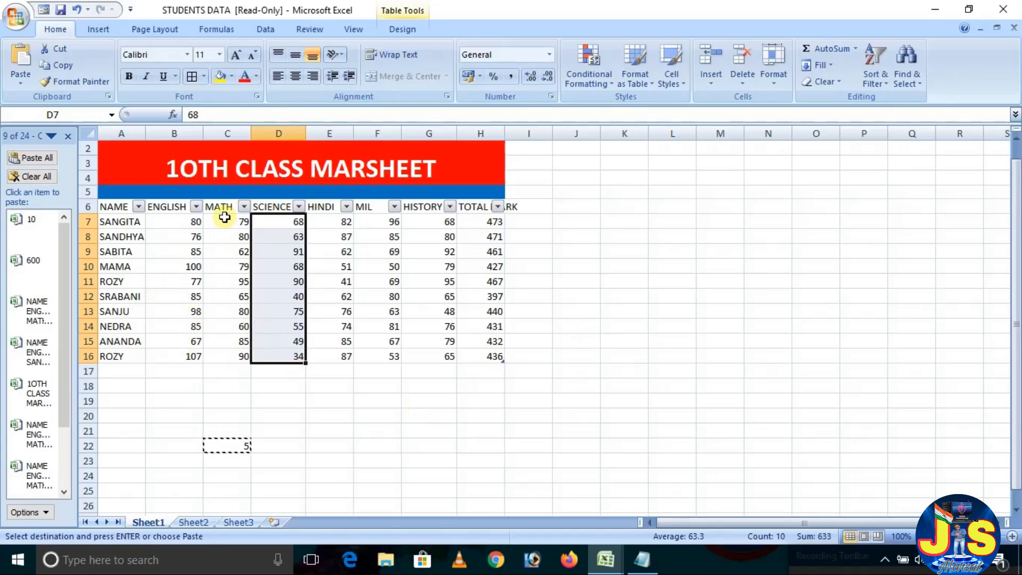
pyautogui.press('BackSpace')
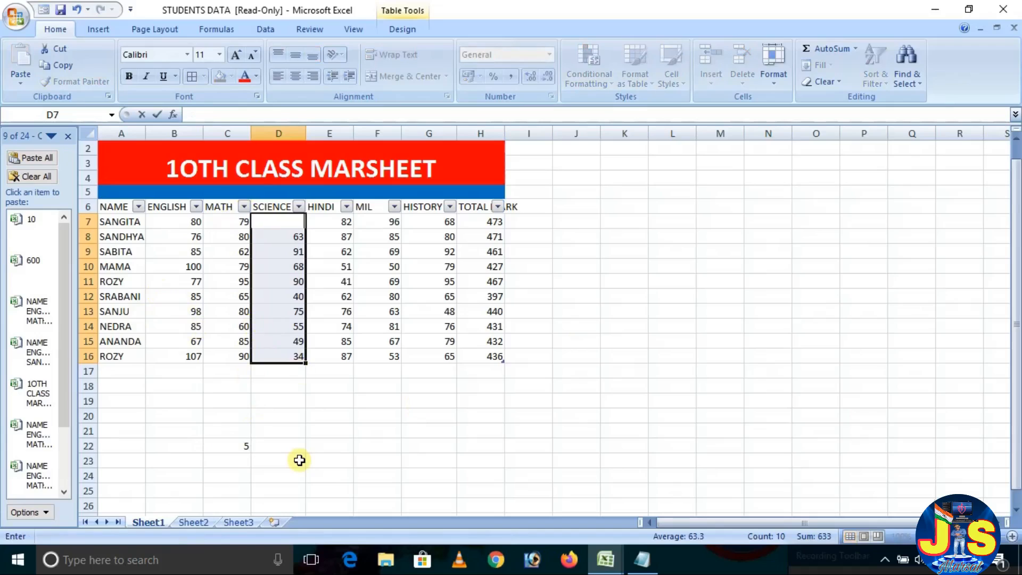
pyautogui.click(327, 412)
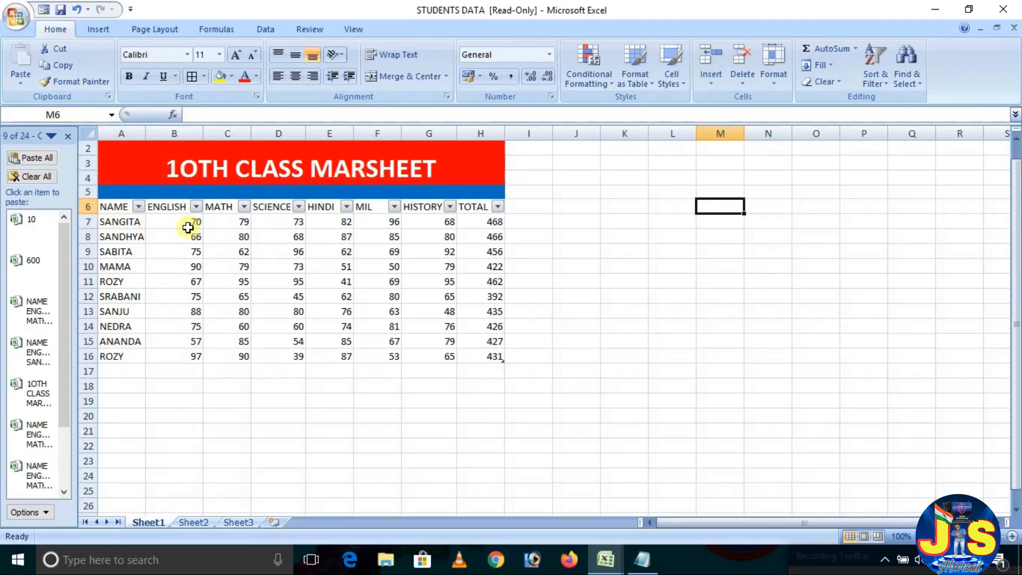
# Fill the first student's name cell, A7, with the standard orange colour
pyautogui.click(122, 224)
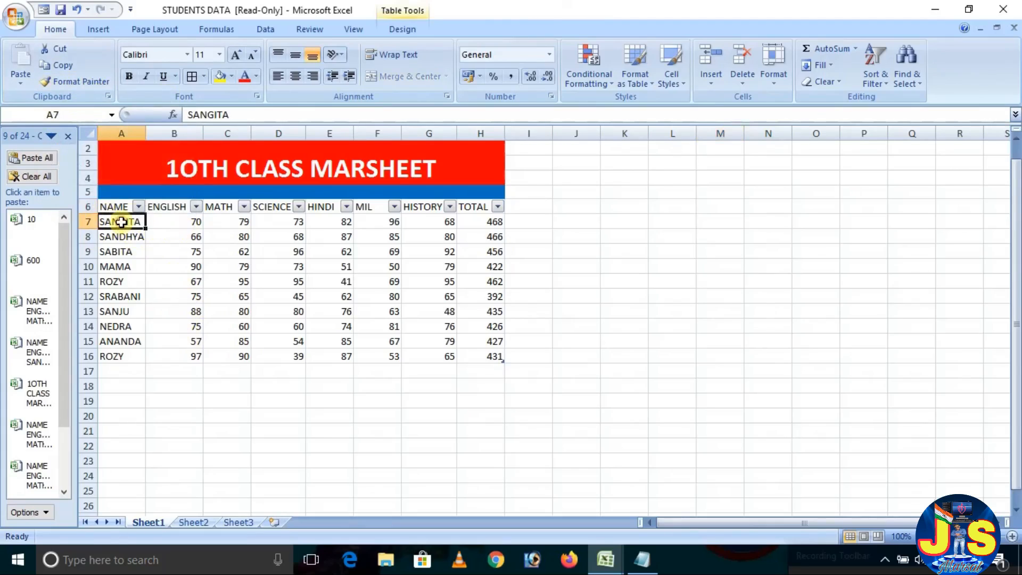
pyautogui.click(230, 76)
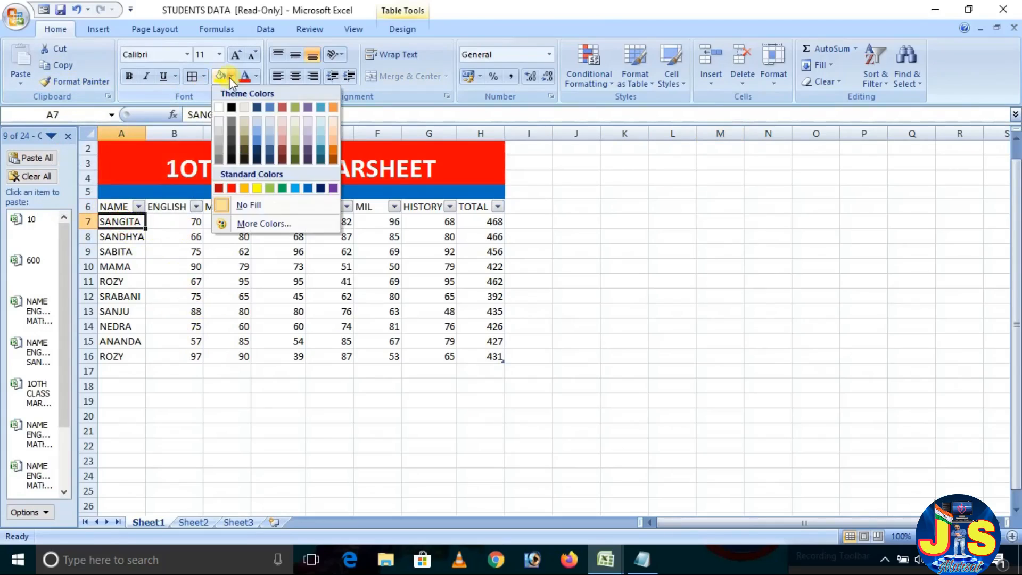
pyautogui.click(245, 187)
pyautogui.click(243, 326)
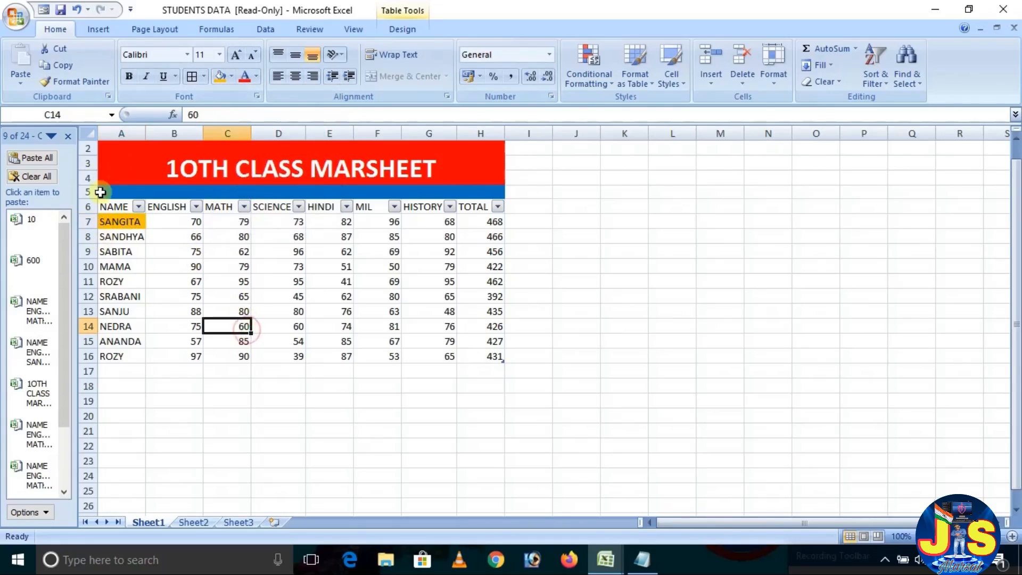
# Copy the orange formatting from cell A7 to cell A12 with the Format Painter
pyautogui.click(119, 222)
pyautogui.click(72, 83)
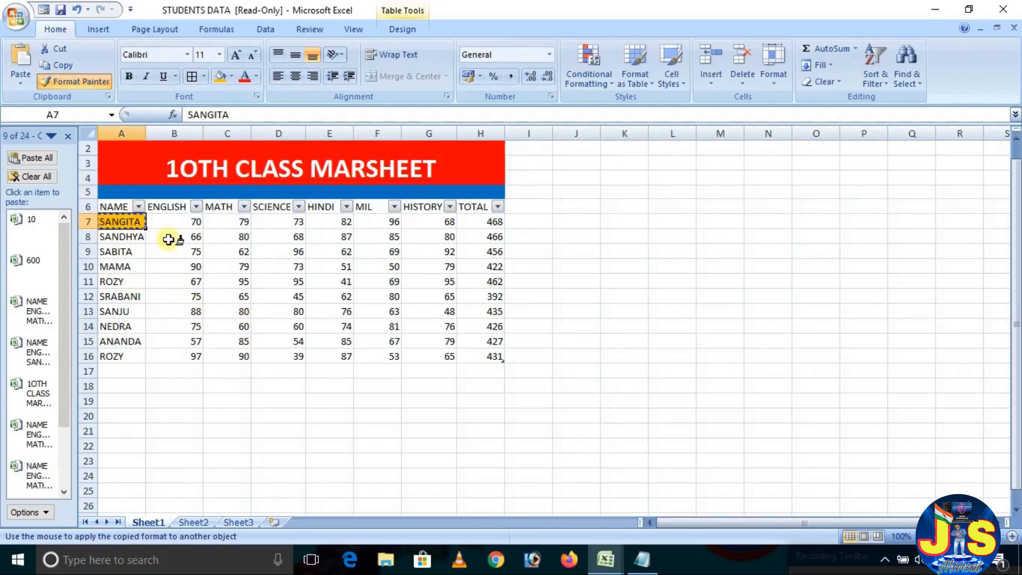
pyautogui.click(132, 297)
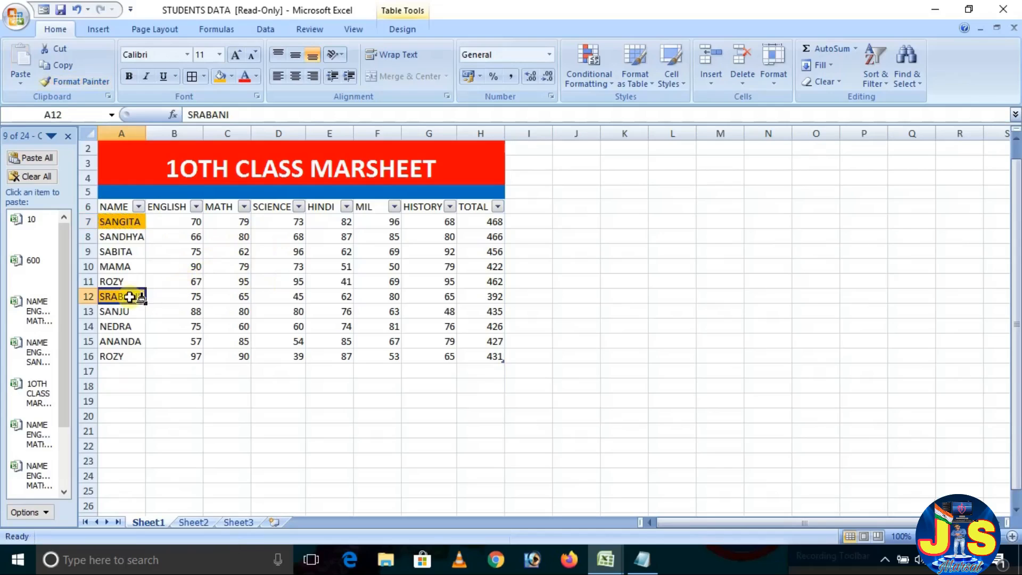
pyautogui.click(293, 237)
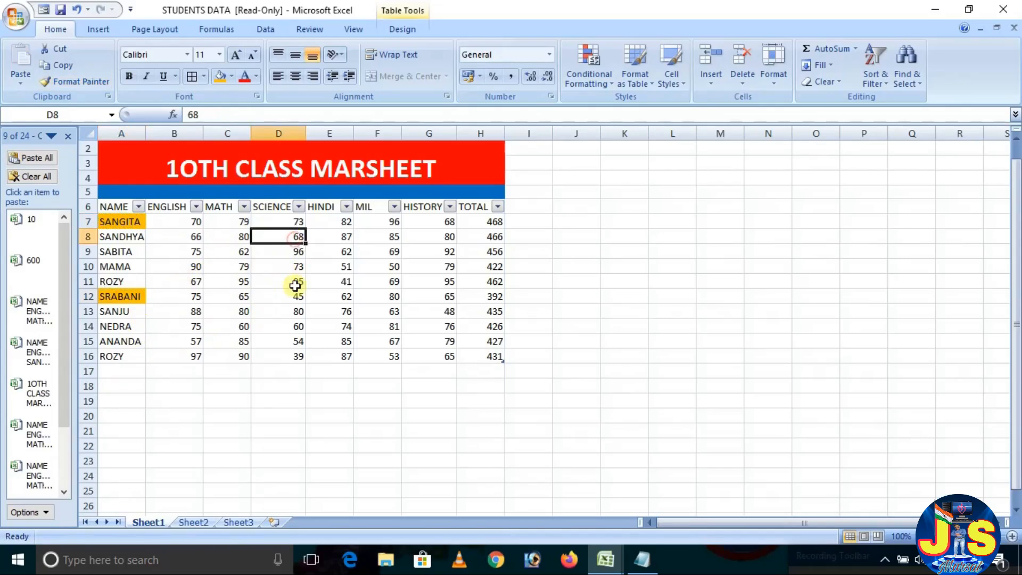
# Use the Format Painter to copy the formatting of A12 to E9 and the formatting of E9 to A15
pyautogui.click(136, 296)
pyautogui.doubleClick(87, 80)
pyautogui.click(337, 250)
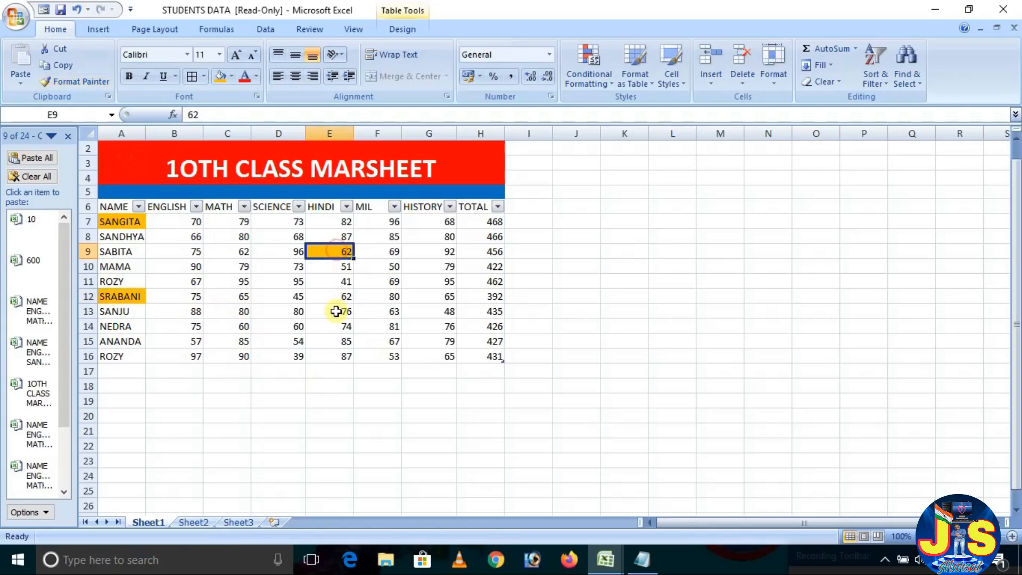
pyautogui.click(85, 81)
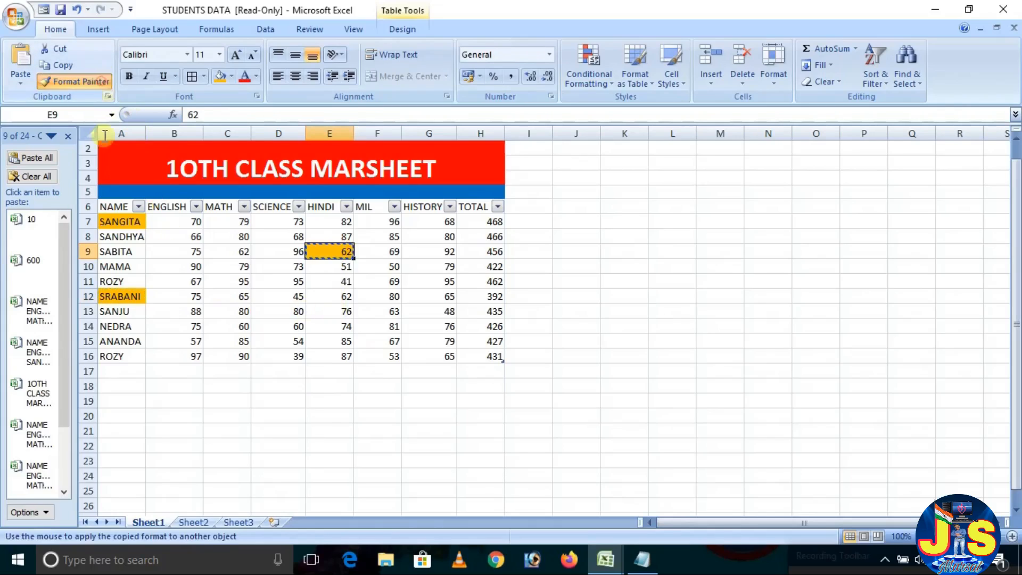
pyautogui.click(112, 341)
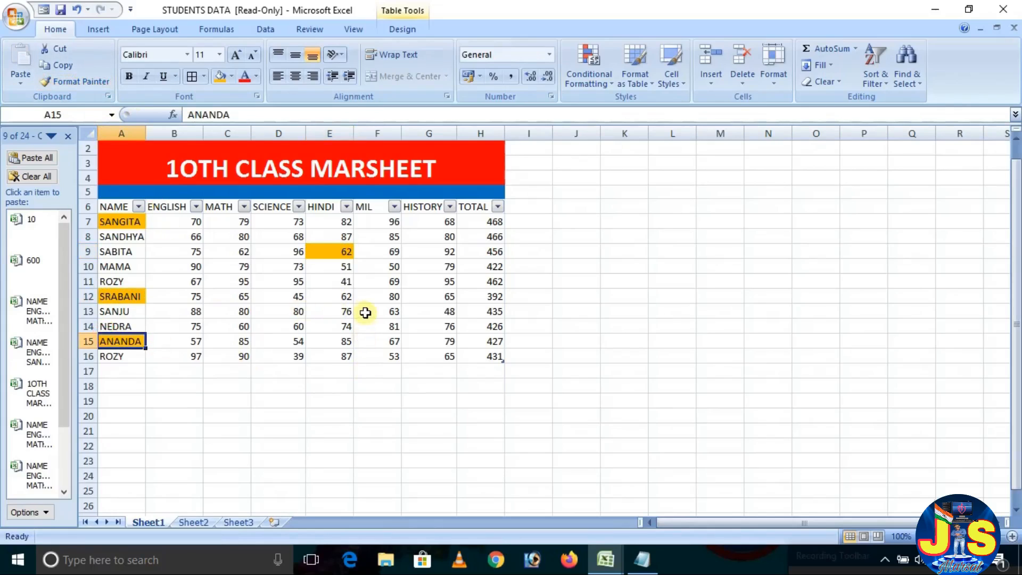